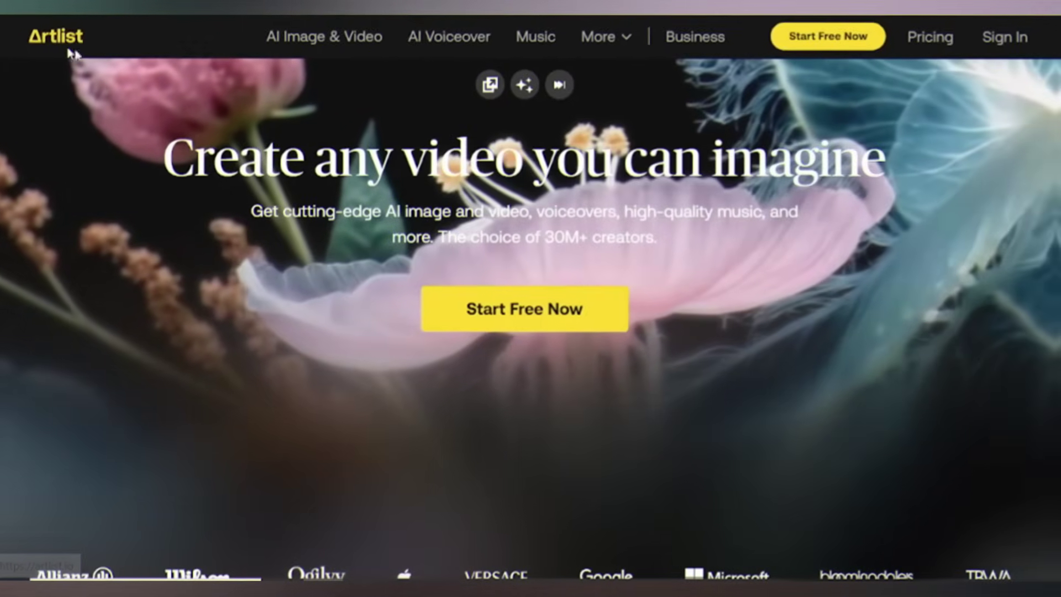
Tour the library sections, previewing a sound effect, and finish on the AI Image & Video page
{"action": "left_click", "coordinate": [496, 323]}
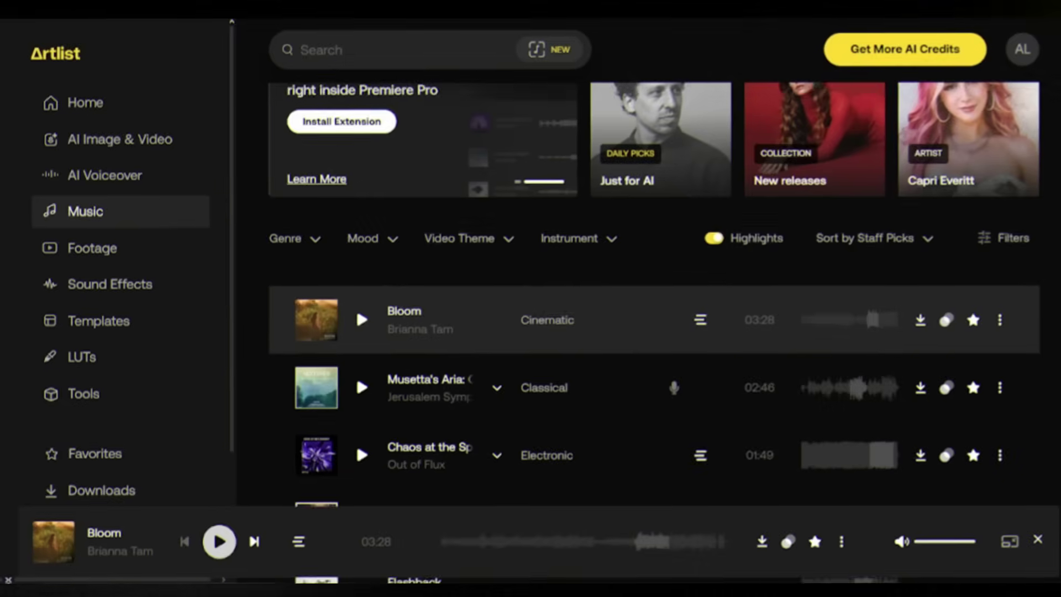
{"action": "scroll", "coordinate": [354, 440], "scroll_direction": "down", "scroll_amount": 1}
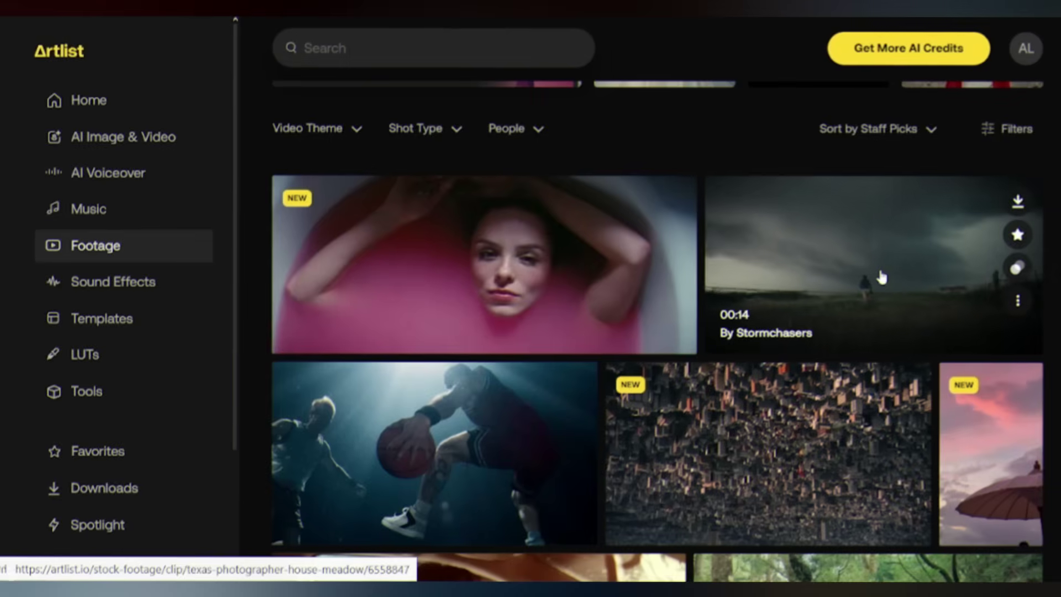
{"action": "left_click", "coordinate": [325, 415]}
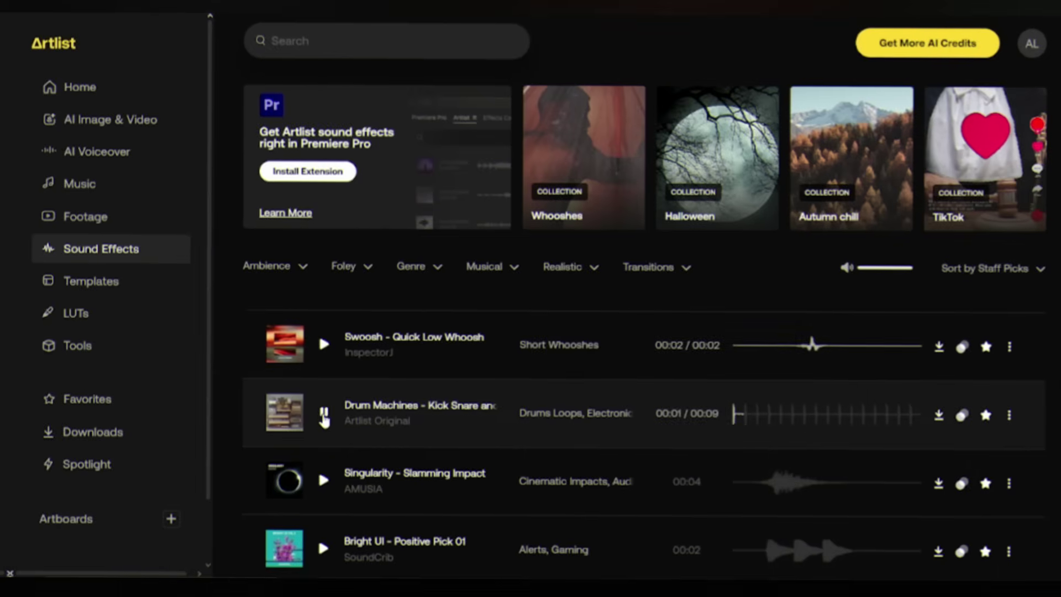
{"action": "left_click", "coordinate": [107, 296]}
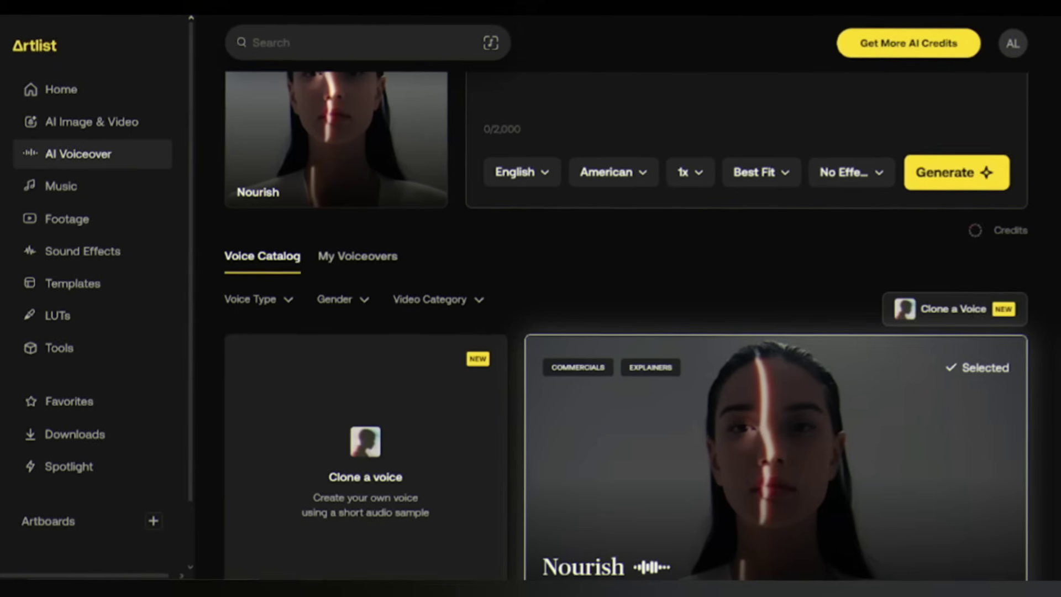
{"action": "scroll", "coordinate": [625, 332], "scroll_direction": "down", "scroll_amount": 2}
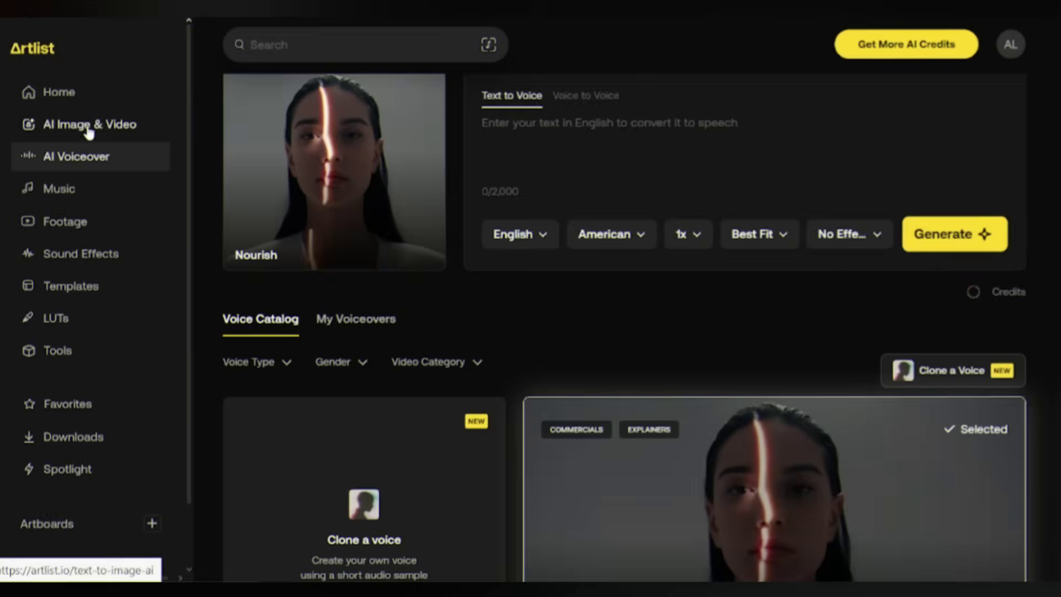
{"action": "left_click", "coordinate": [82, 127]}
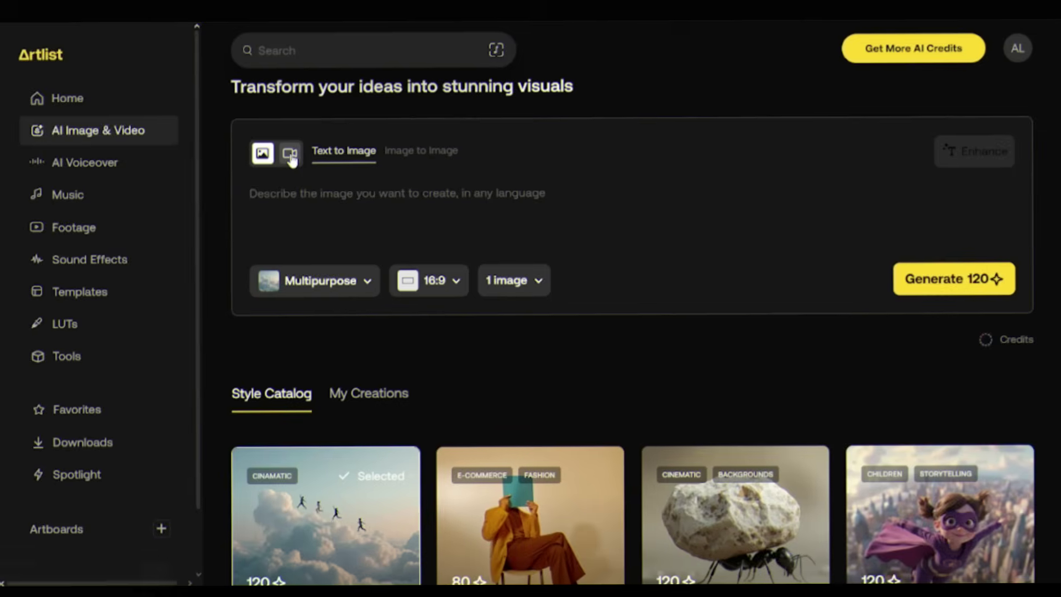
Switch the generator to Text to Video and back to Text to Image, scrolling the style cards
{"action": "left_click", "coordinate": [293, 155]}
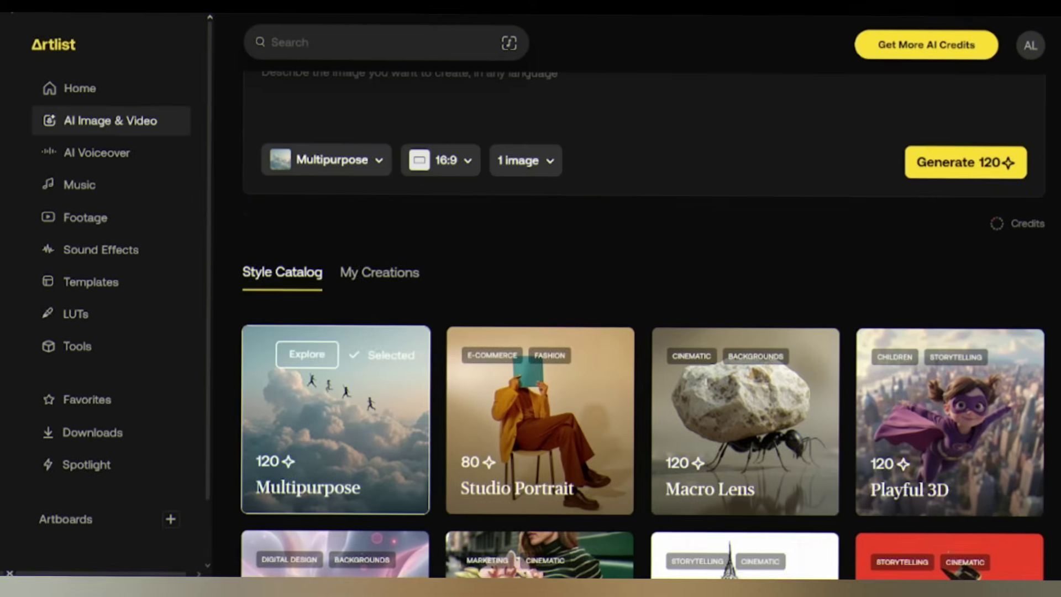
{"action": "scroll", "coordinate": [642, 332], "scroll_direction": "up", "scroll_amount": 3}
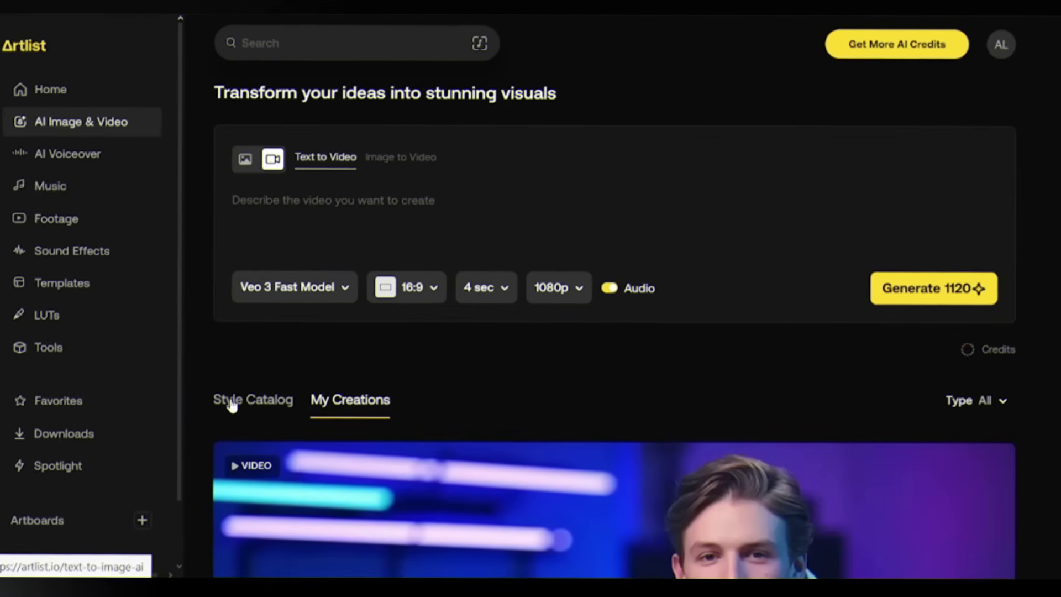
{"action": "left_click", "coordinate": [258, 401]}
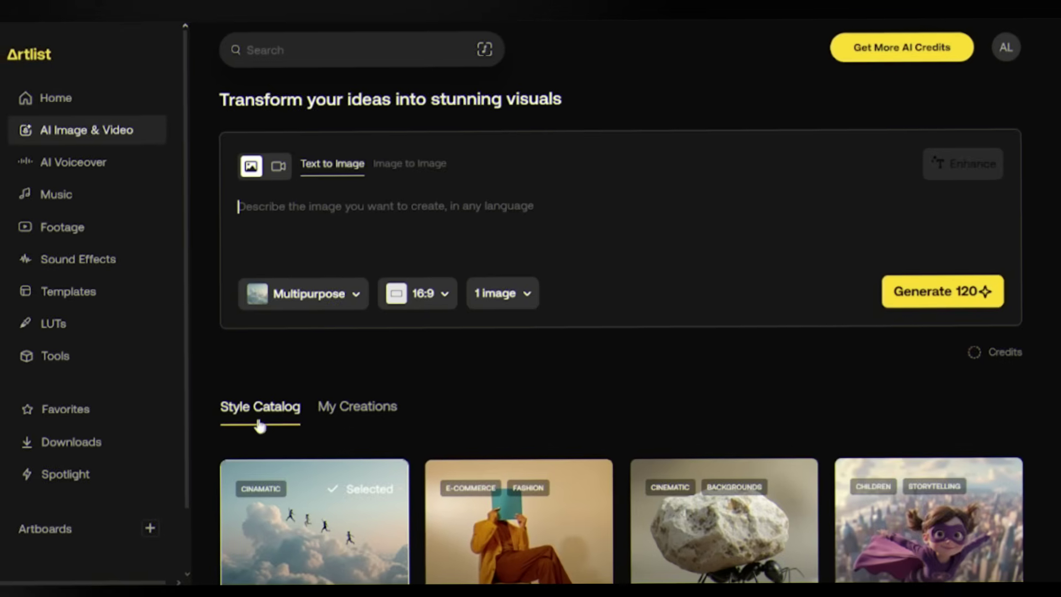
{"action": "scroll", "coordinate": [619, 292], "scroll_direction": "down", "scroll_amount": 7}
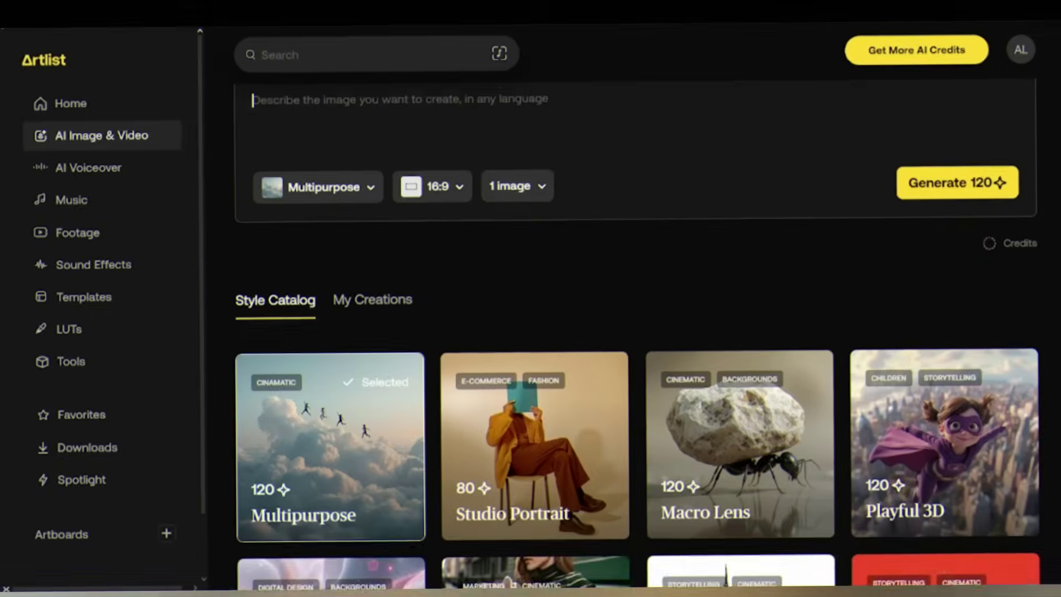
{"action": "scroll", "coordinate": [641, 331], "scroll_direction": "down", "scroll_amount": 2}
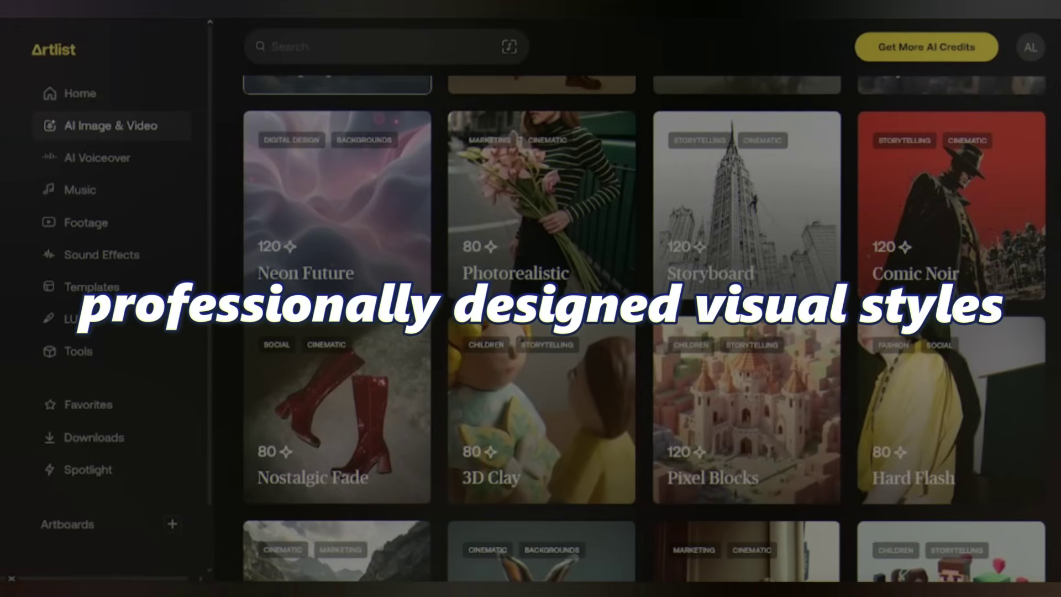
{"action": "scroll", "coordinate": [641, 332], "scroll_direction": "up", "scroll_amount": 2}
{"action": "scroll", "coordinate": [636, 320], "scroll_direction": "up", "scroll_amount": 6}
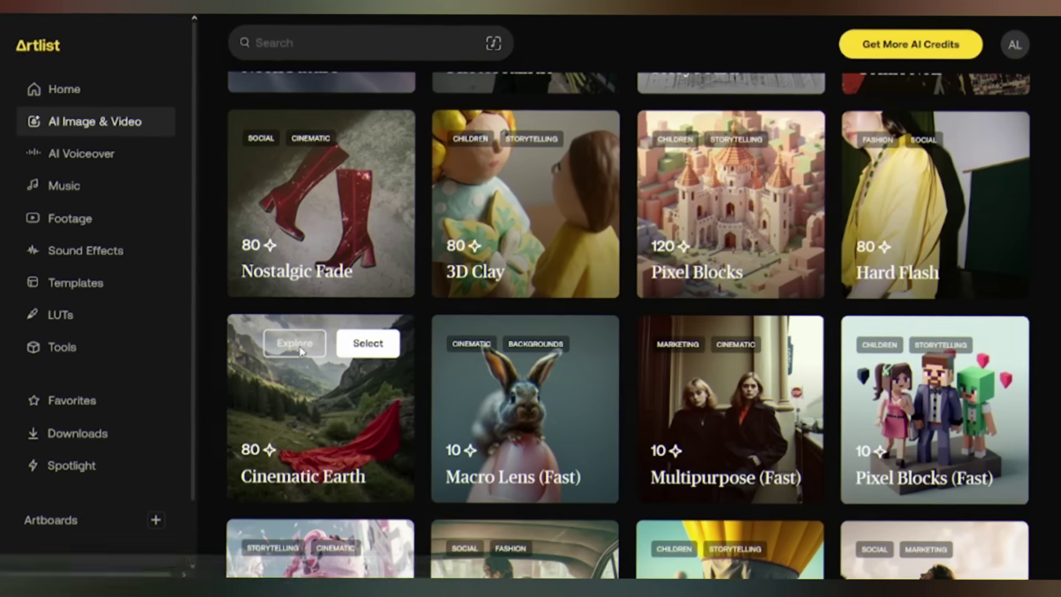
Preview example work for the Cinematic Earth style and another style
{"action": "left_click", "coordinate": [299, 346]}
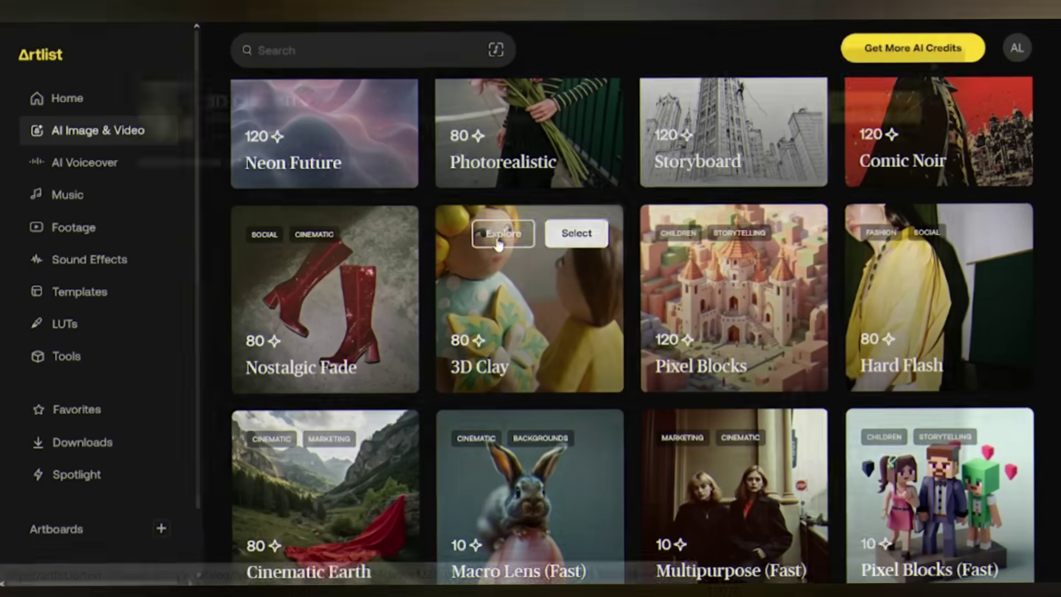
{"action": "left_click", "coordinate": [498, 243]}
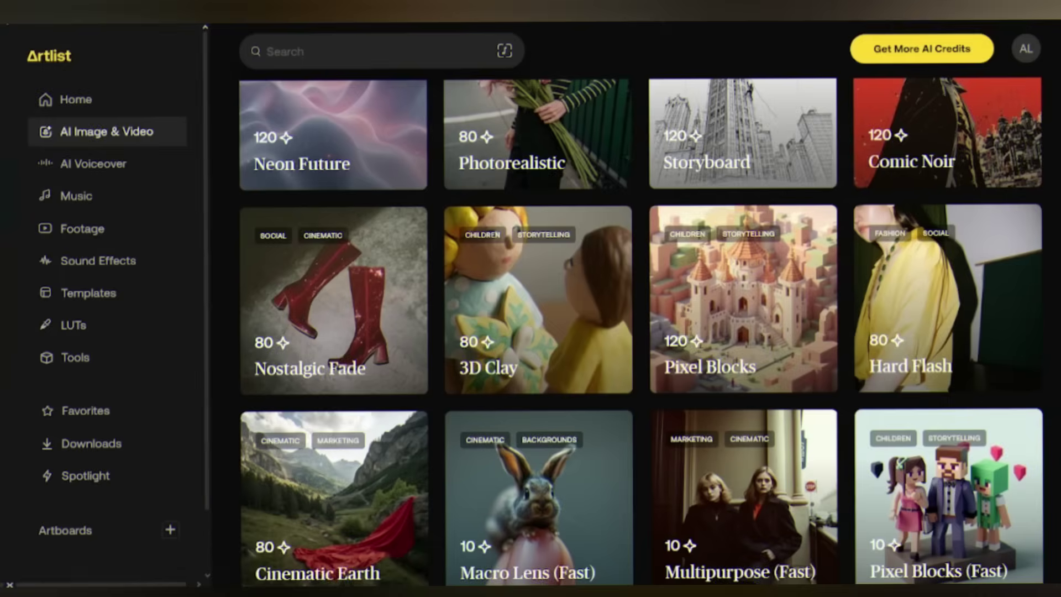
{"action": "scroll", "coordinate": [641, 288], "scroll_direction": "down", "scroll_amount": 3}
{"action": "scroll", "coordinate": [635, 331], "scroll_direction": "up", "scroll_amount": 10}
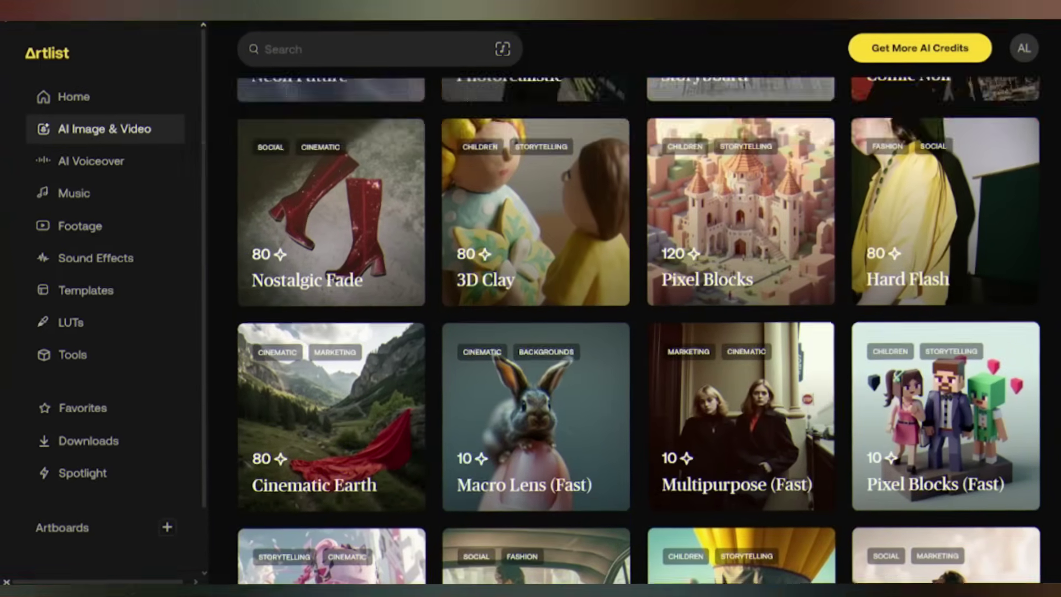
{"action": "scroll", "coordinate": [633, 332], "scroll_direction": "down", "scroll_amount": 5}
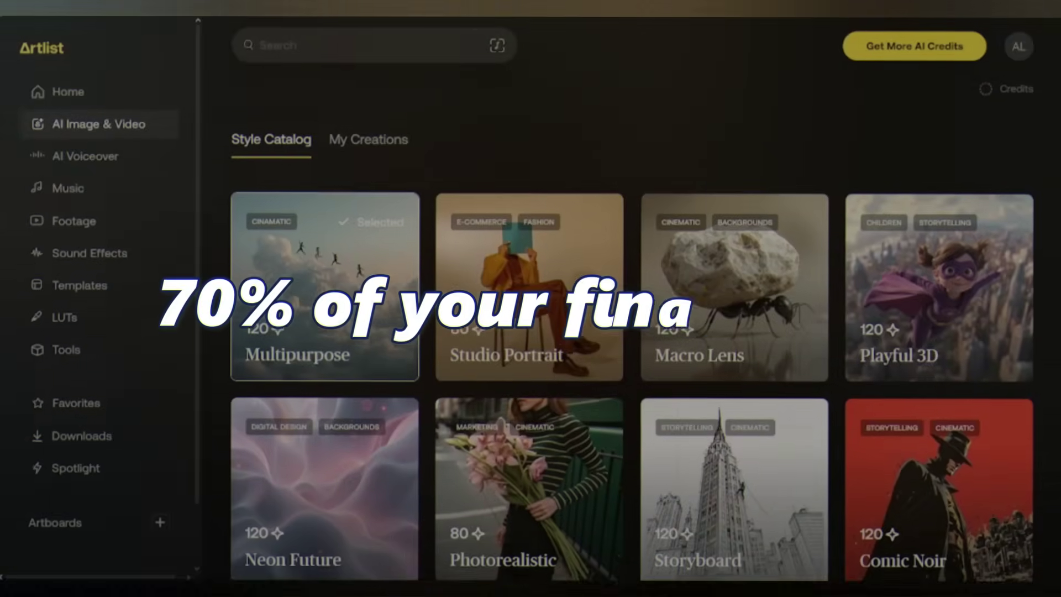
{"action": "scroll", "coordinate": [1037, 360], "scroll_direction": "down", "scroll_amount": 5}
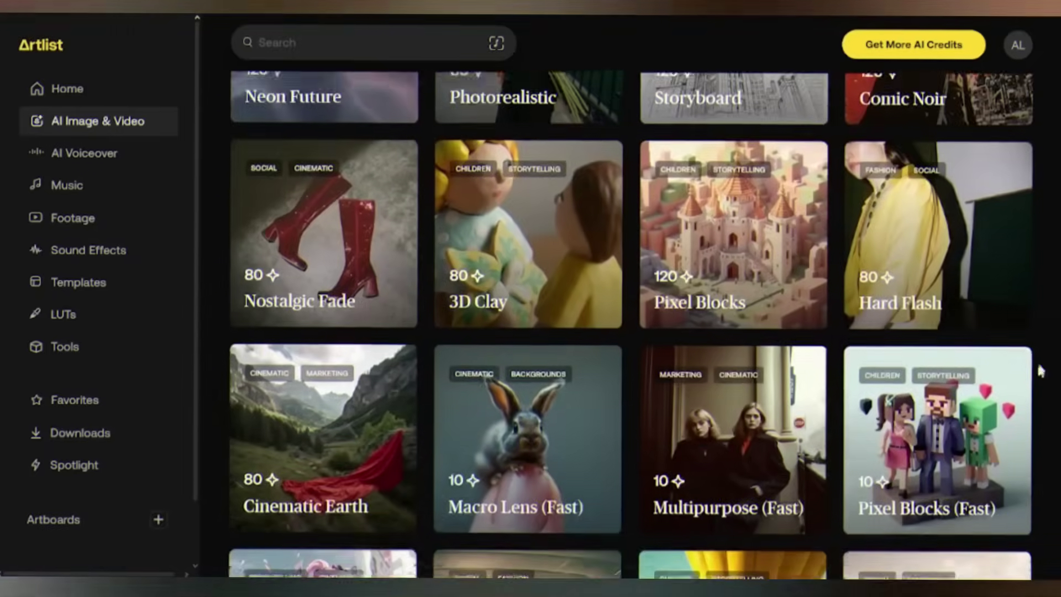
Select Cinematic Earth from its preview as the Text to Image style
{"action": "left_click", "coordinate": [989, 260]}
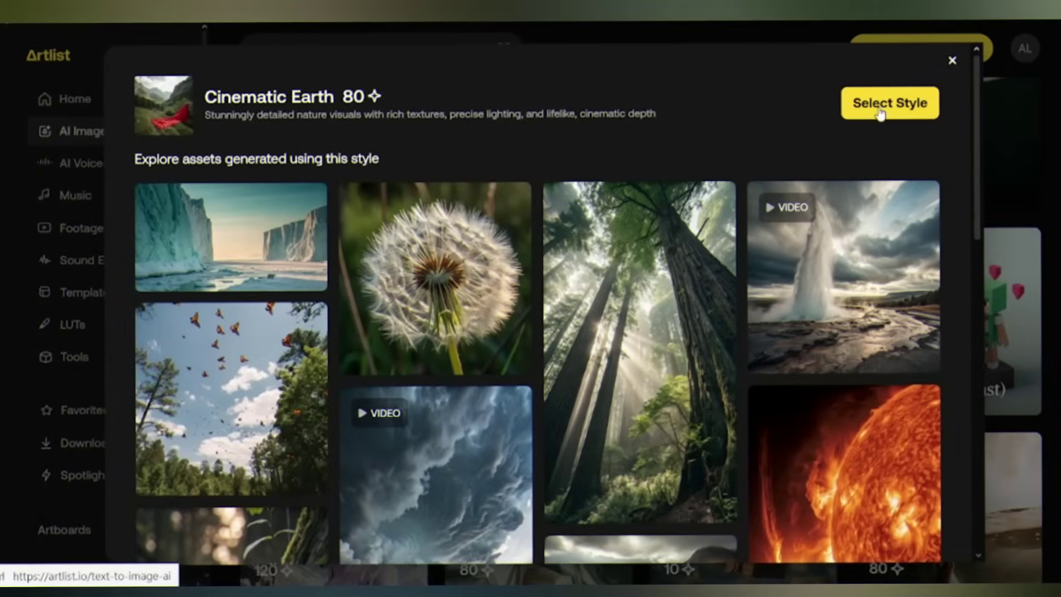
{"action": "left_click", "coordinate": [877, 104]}
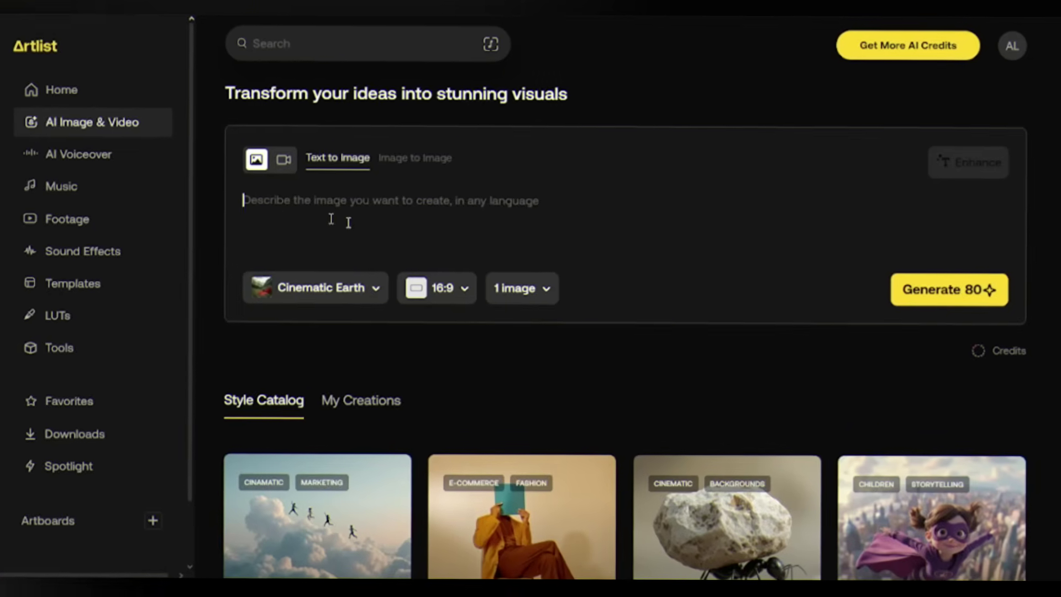
Paste the lantern-lit, cherry-blossom Japanese night street prompt and have Enhance expand it
{"action": "type", "text": "Traditional Japanese street at night with lanterns and cherry blossoms"}
{"action": "left_click_drag", "start_coordinate": [269, 198], "coordinate": [433, 197]}
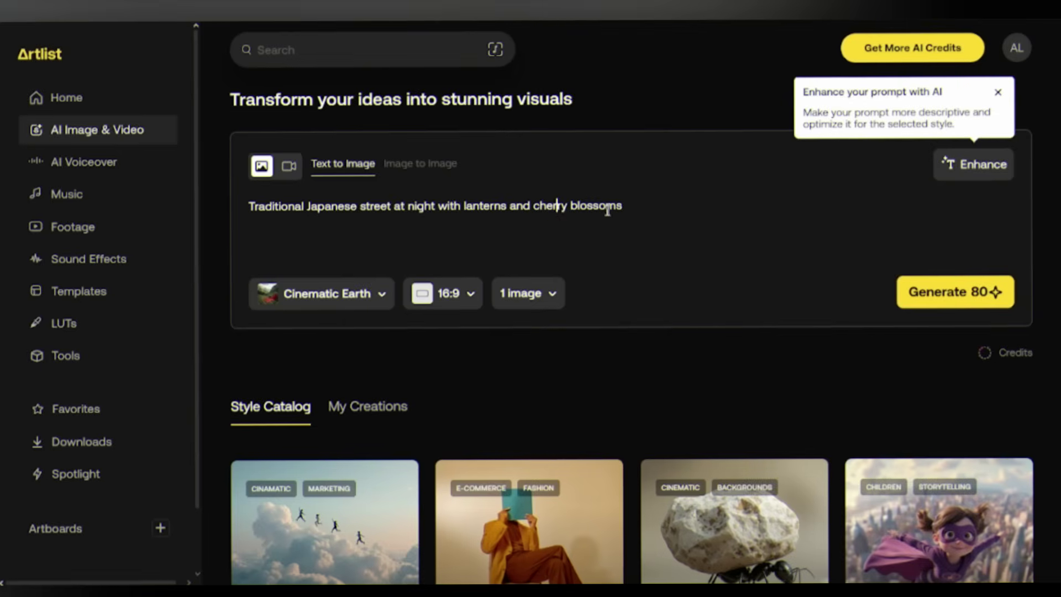
{"action": "left_click", "coordinate": [636, 204]}
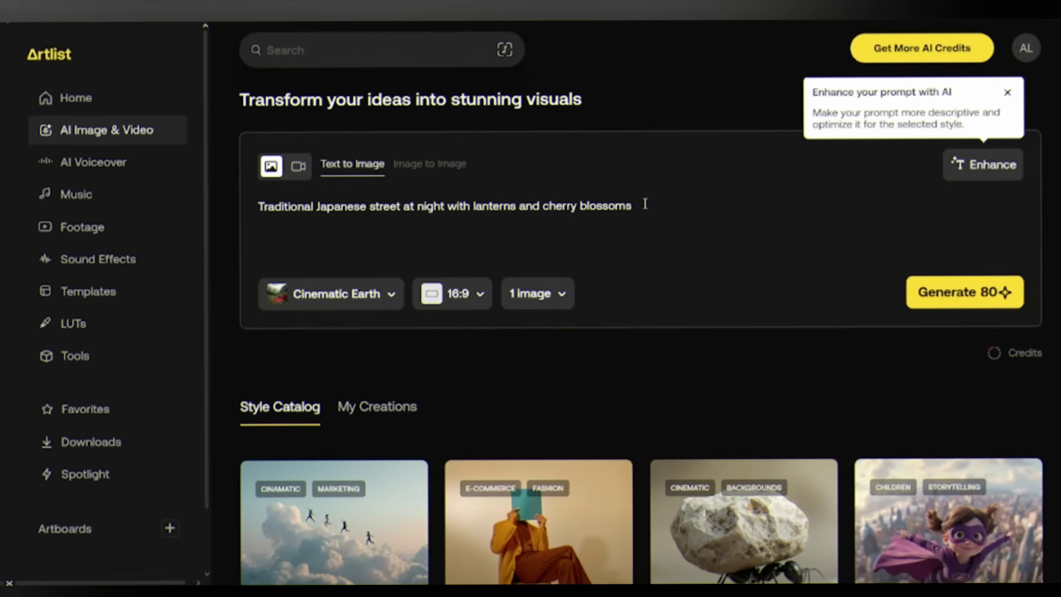
{"action": "left_click", "coordinate": [989, 165]}
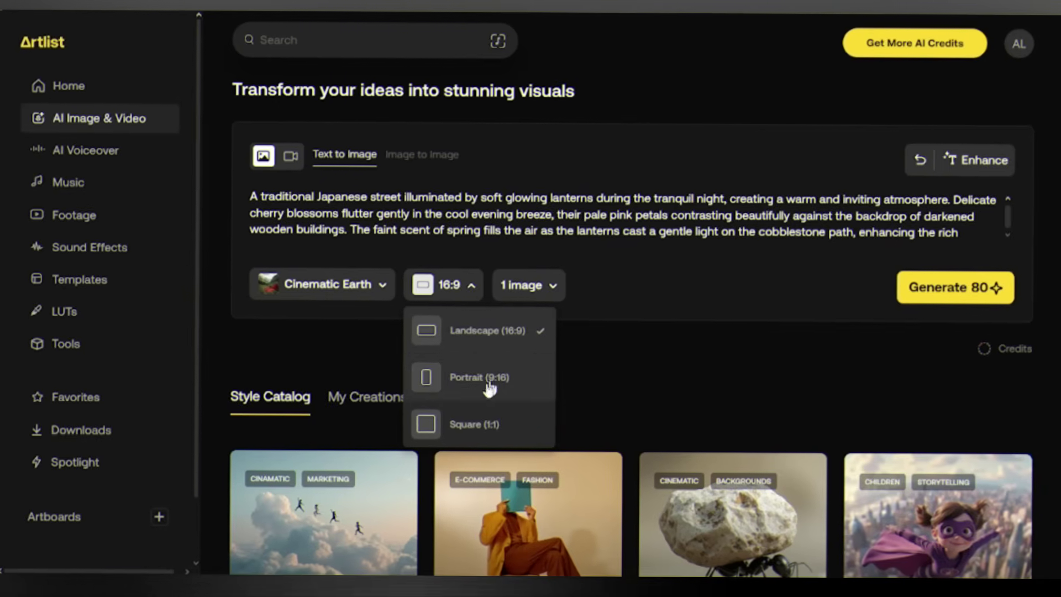
Keep 16:9, generate three Japanese street images, and open one in large view
{"action": "left_click", "coordinate": [491, 340]}
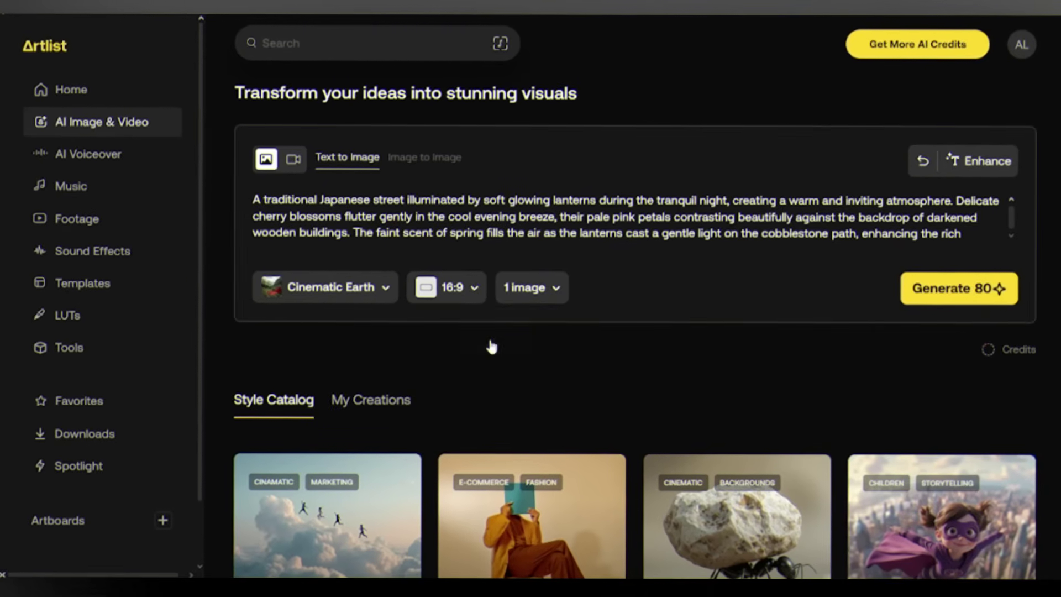
{"action": "left_click", "coordinate": [532, 291]}
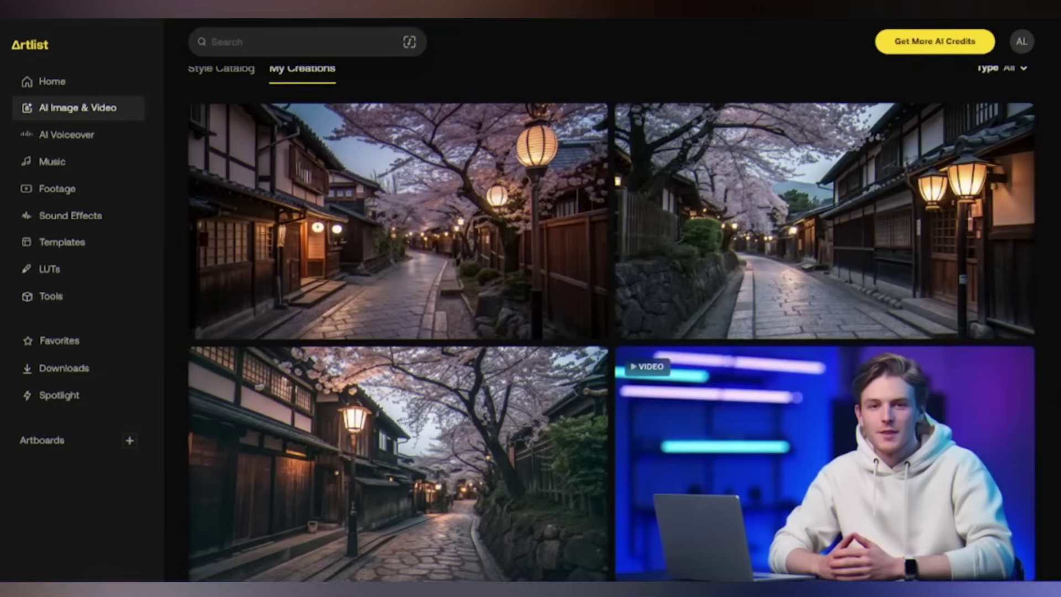
{"action": "scroll", "coordinate": [513, 247], "scroll_direction": "down", "scroll_amount": 2}
{"action": "left_click", "coordinate": [513, 247]}
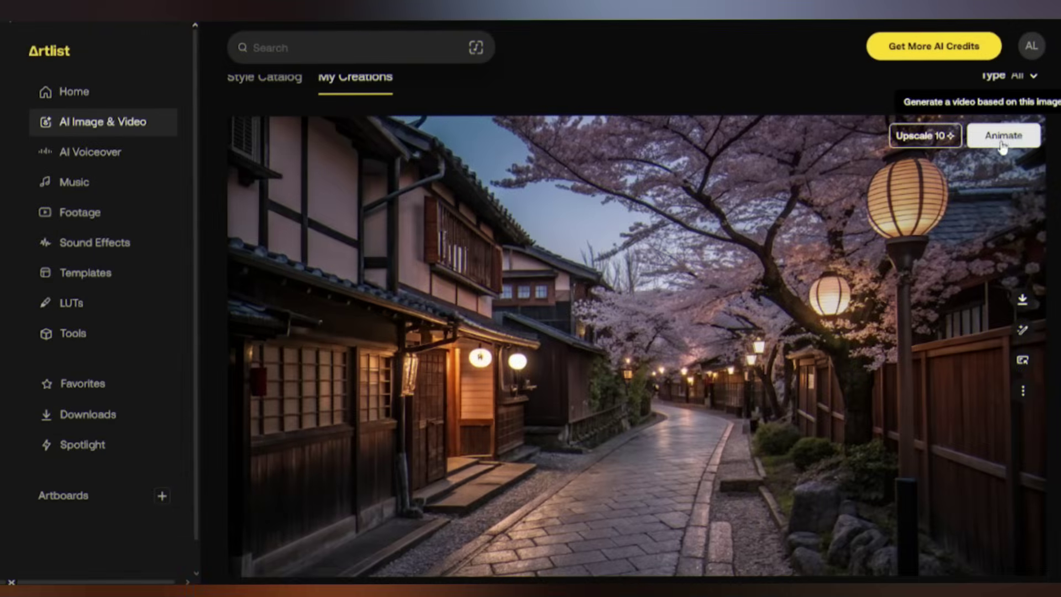
Send the chosen street image to Image to Video and review its suggested prompt
{"action": "left_click", "coordinate": [1019, 139]}
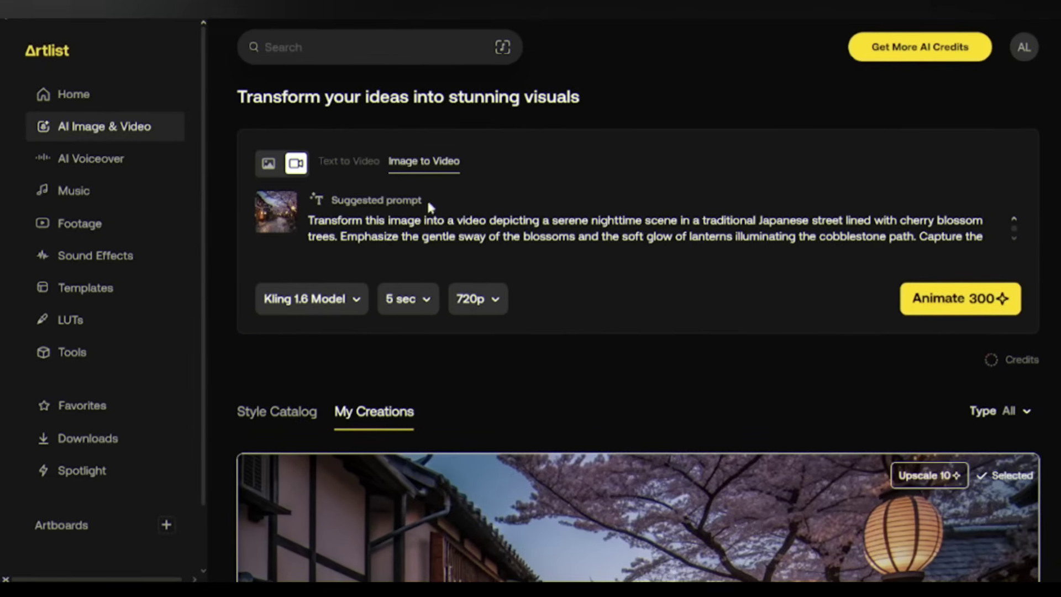
{"action": "triple_click", "coordinate": [418, 201]}
{"action": "left_click", "coordinate": [364, 220]}
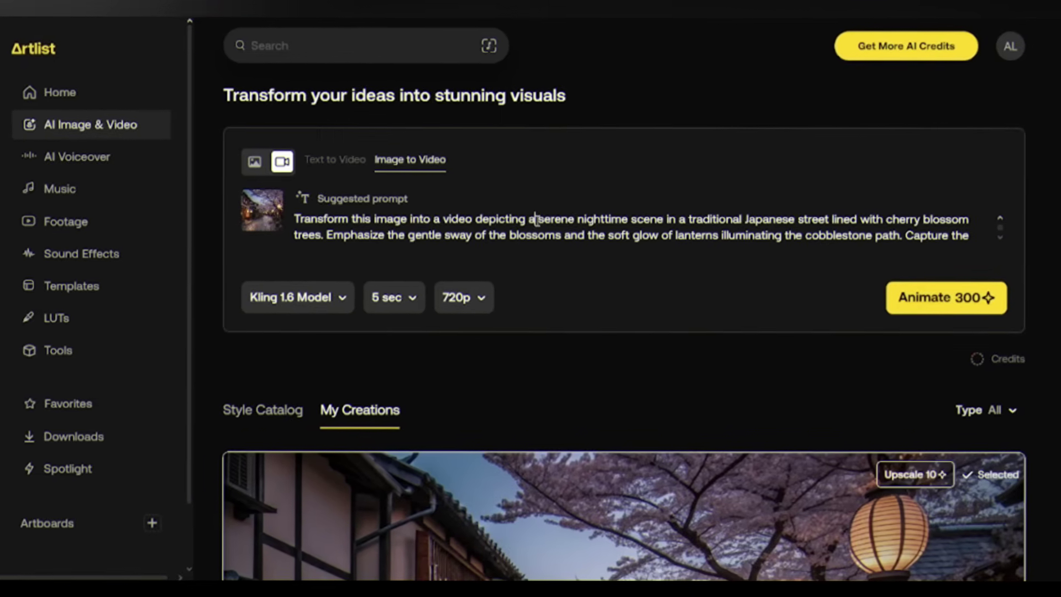
{"action": "left_click_drag", "start_coordinate": [479, 223], "coordinate": [780, 226]}
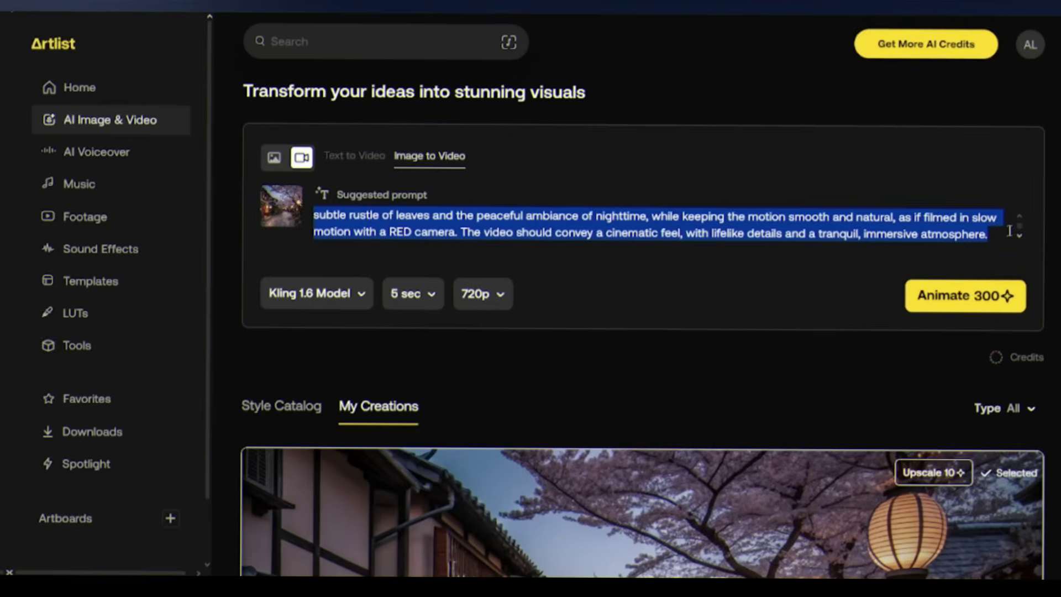
{"action": "left_click", "coordinate": [304, 252]}
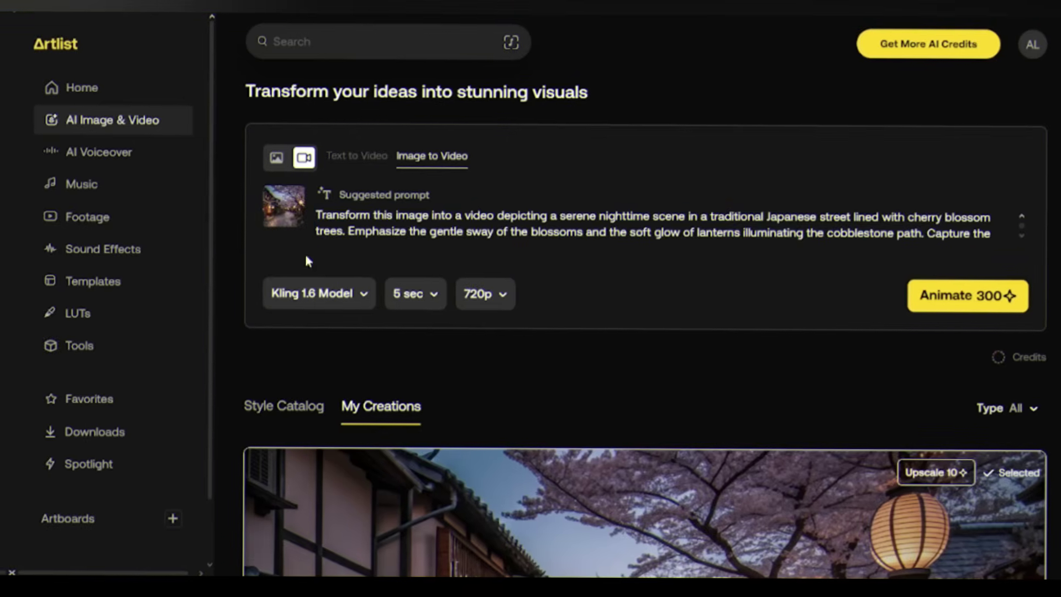
Animate it with Kling 2.5 Turbo at 5 seconds and 1080p
{"action": "left_click", "coordinate": [319, 310]}
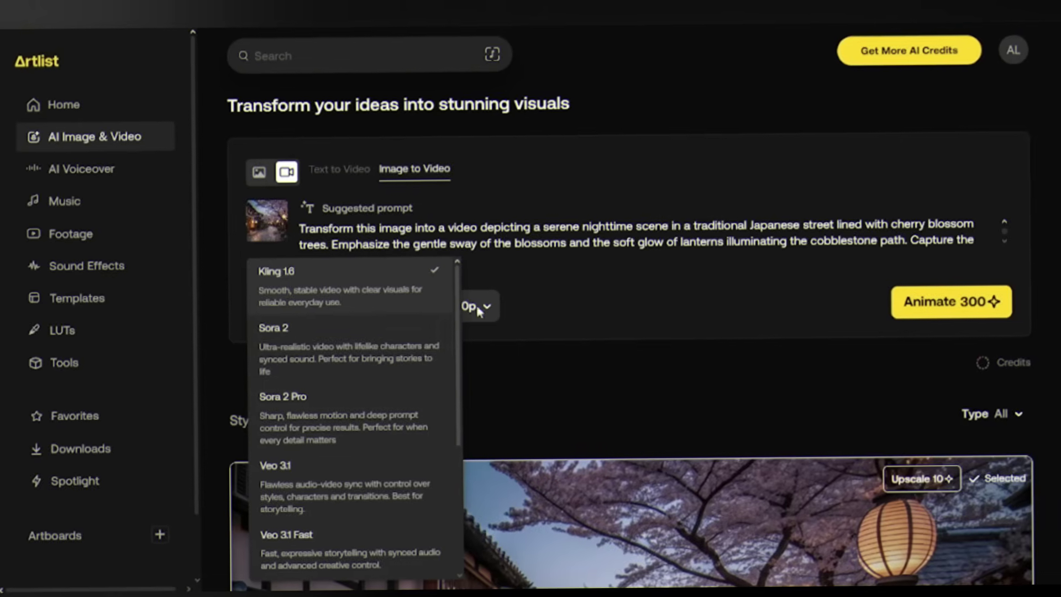
{"action": "left_click_drag", "start_coordinate": [460, 318], "coordinate": [461, 439]}
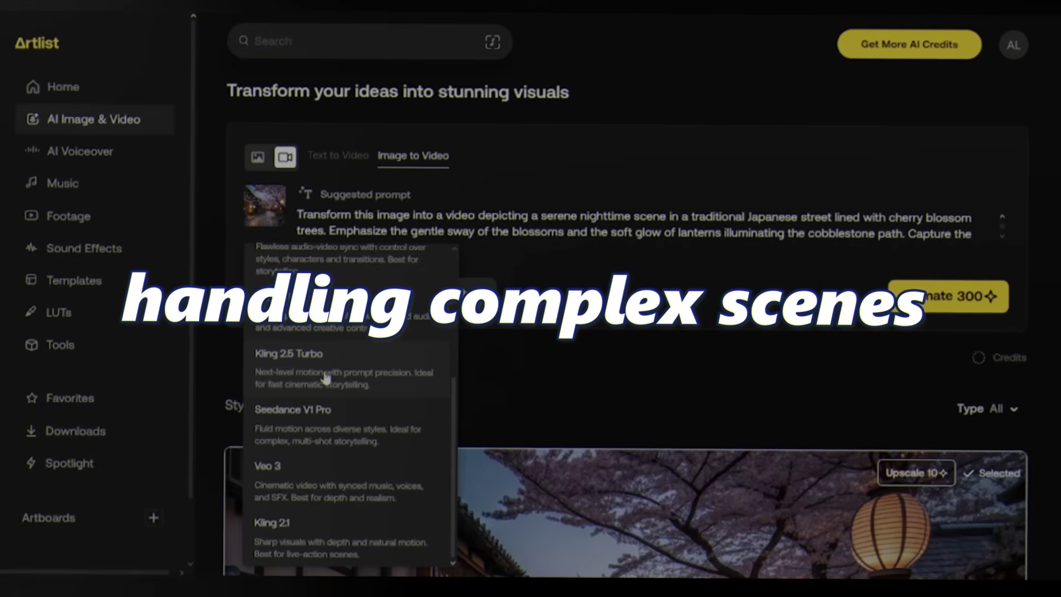
{"action": "left_click", "coordinate": [326, 377]}
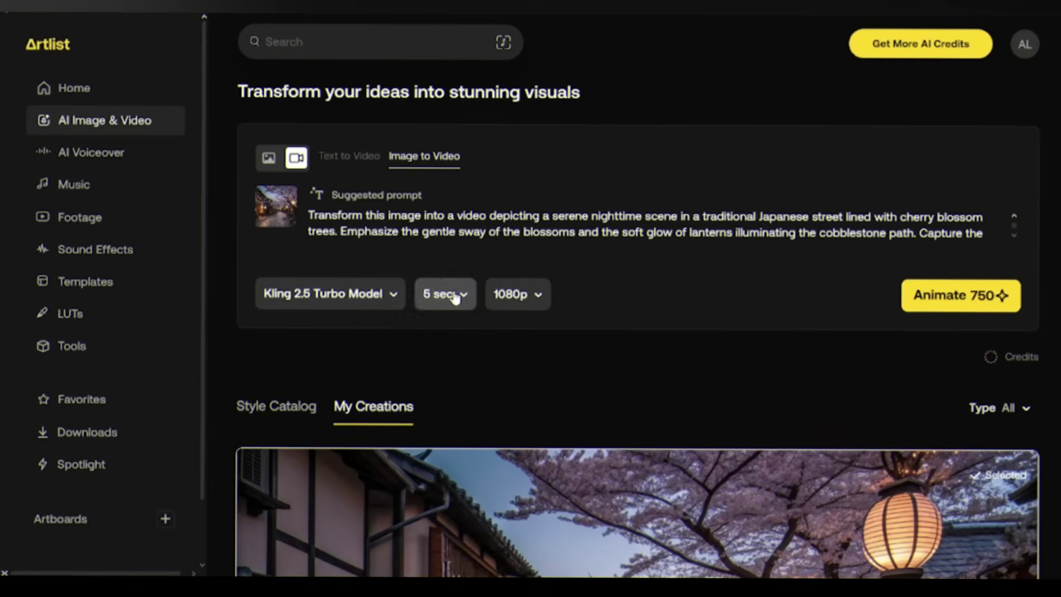
{"action": "left_click", "coordinate": [452, 295]}
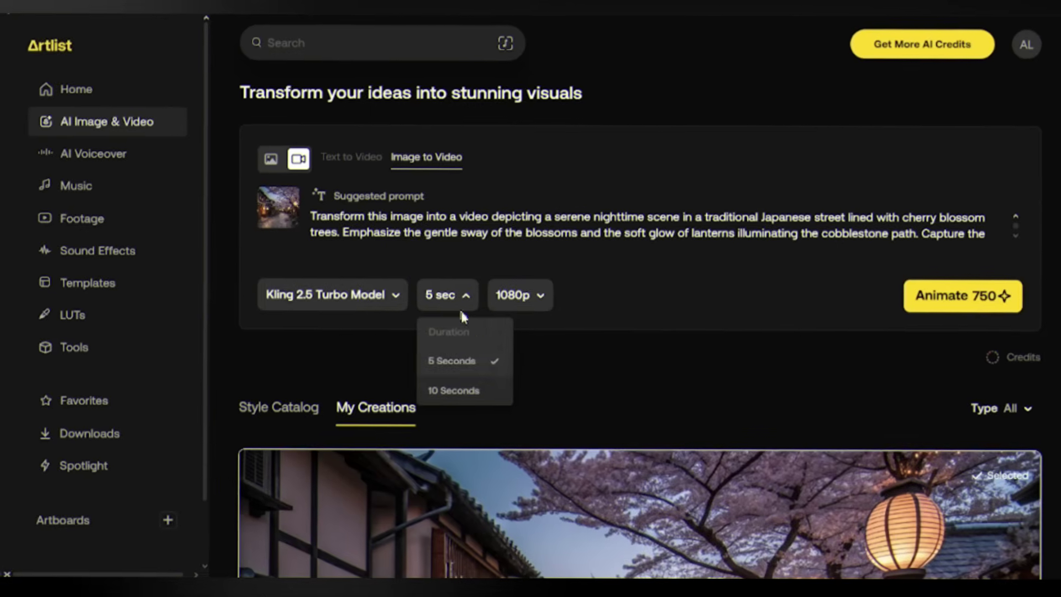
{"action": "left_click", "coordinate": [475, 369]}
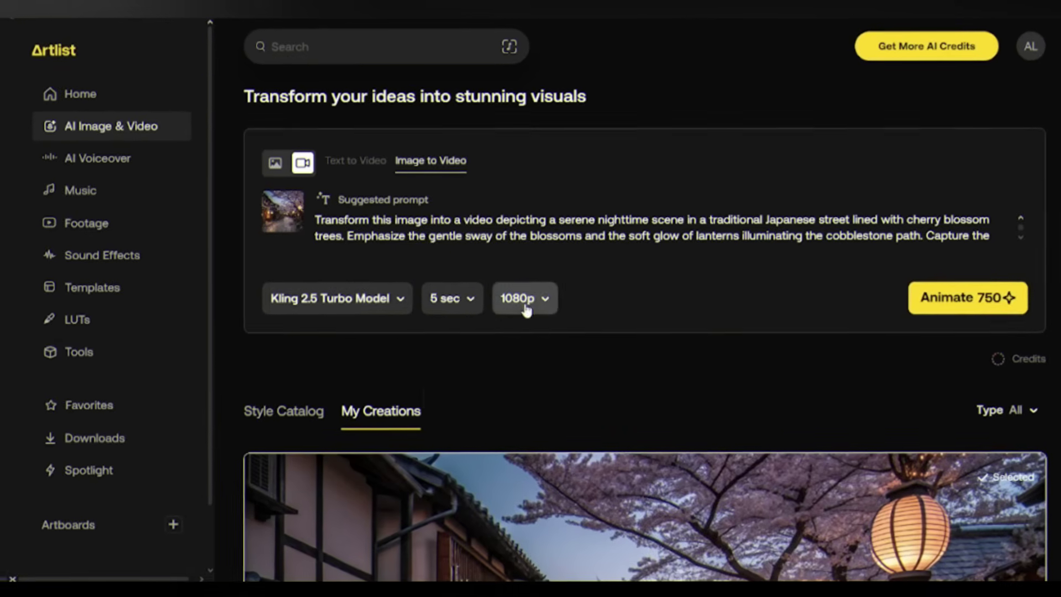
{"action": "left_click", "coordinate": [522, 298]}
{"action": "left_click", "coordinate": [531, 364]}
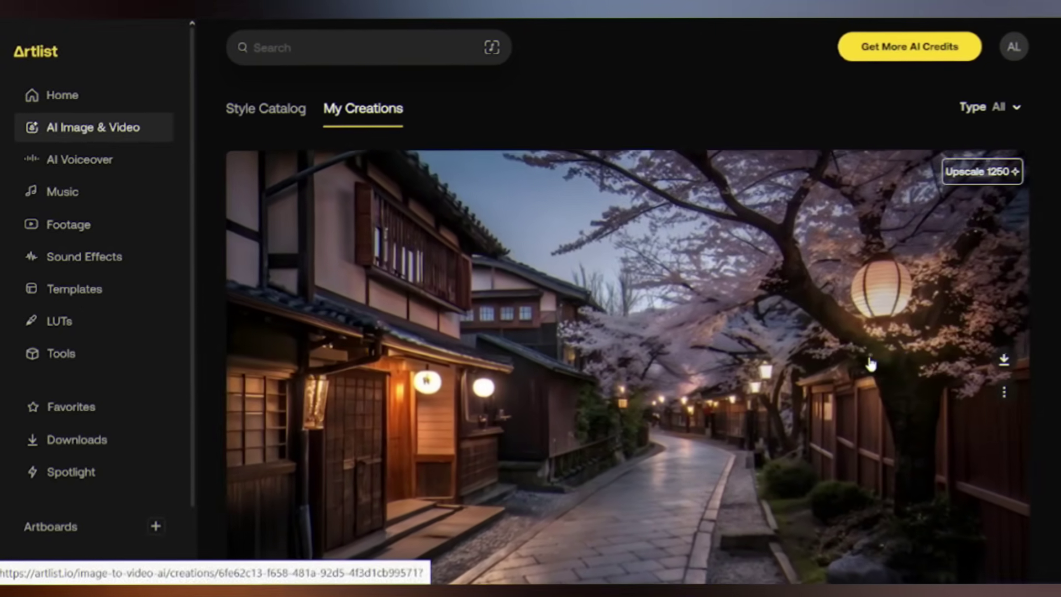
View the finished 5-second street clip's details, then close them
{"action": "scroll", "coordinate": [870, 364], "scroll_direction": "down", "scroll_amount": 1}
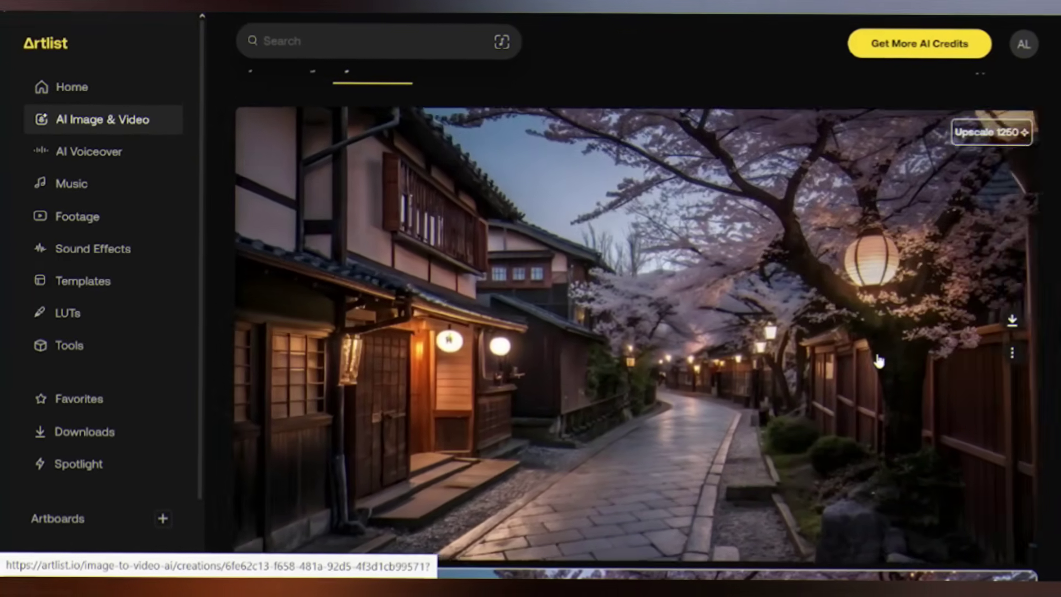
{"action": "left_click", "coordinate": [878, 361]}
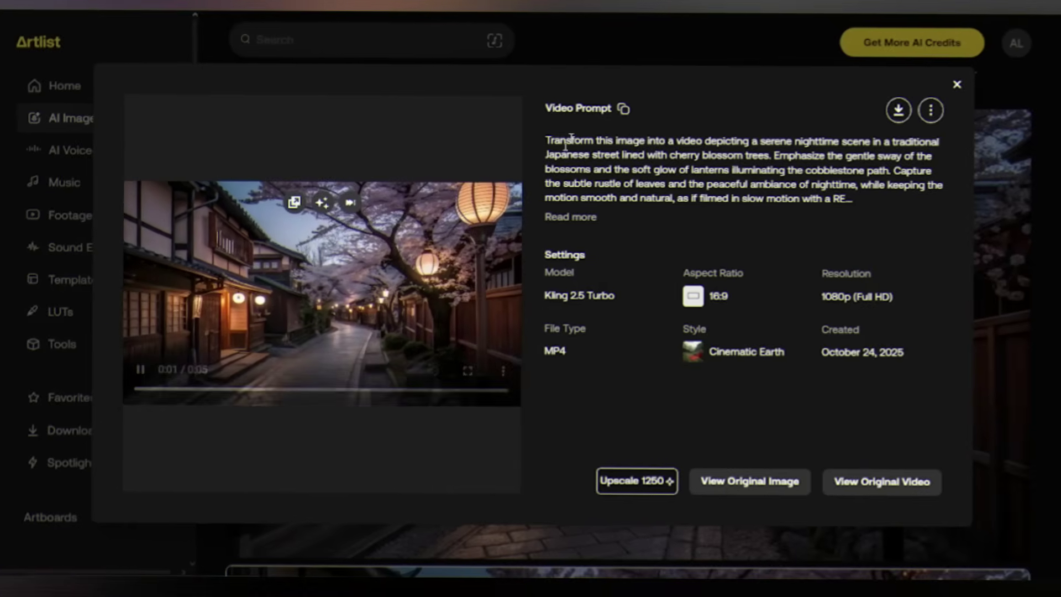
{"action": "key", "text": "Escape"}
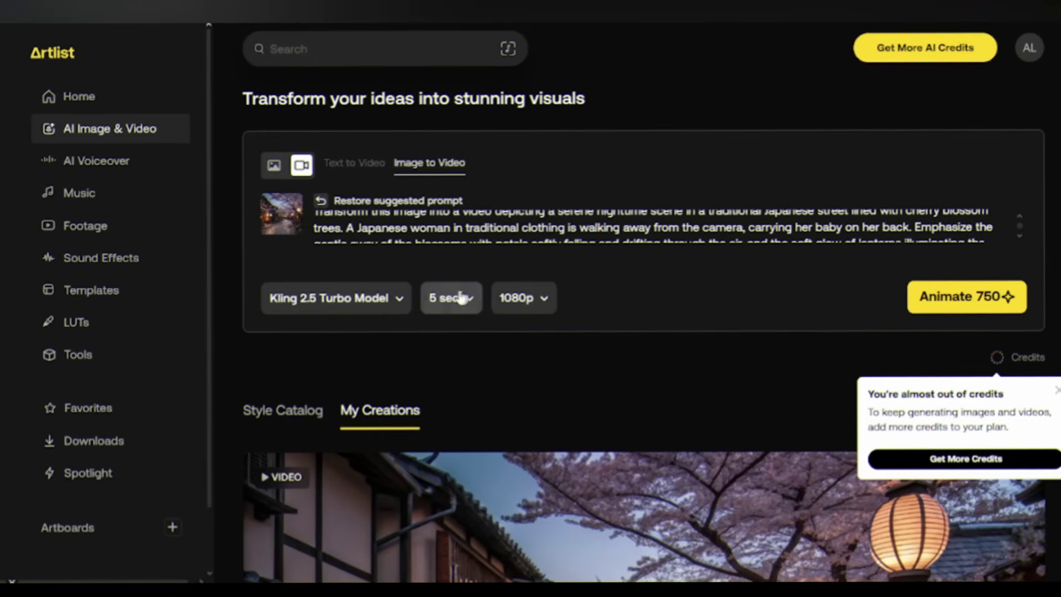
Generate a 10-second clip of the woman walking and view its details
{"action": "left_click", "coordinate": [476, 396]}
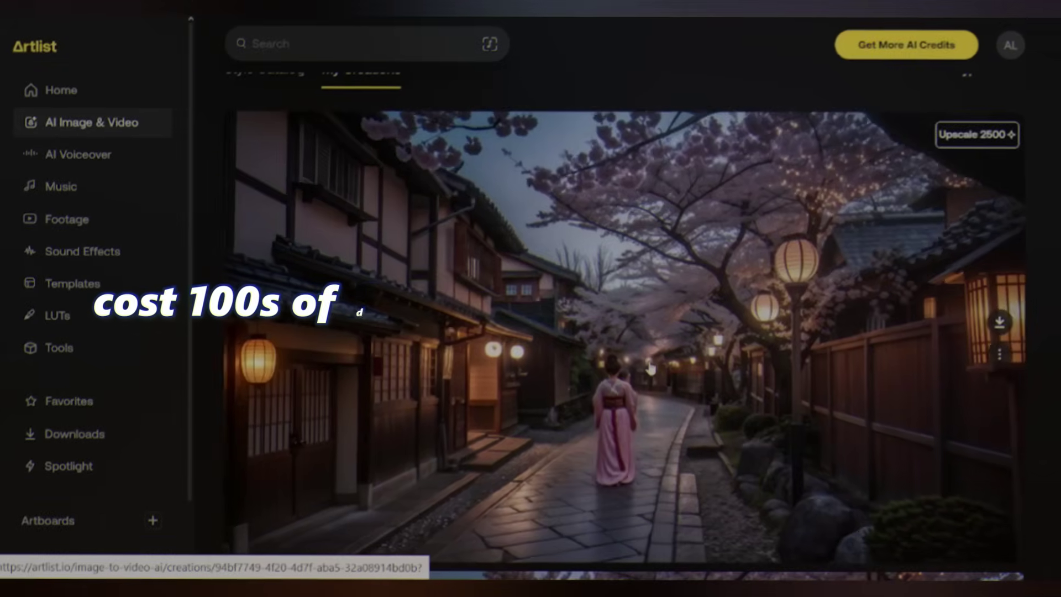
{"action": "left_click", "coordinate": [651, 367]}
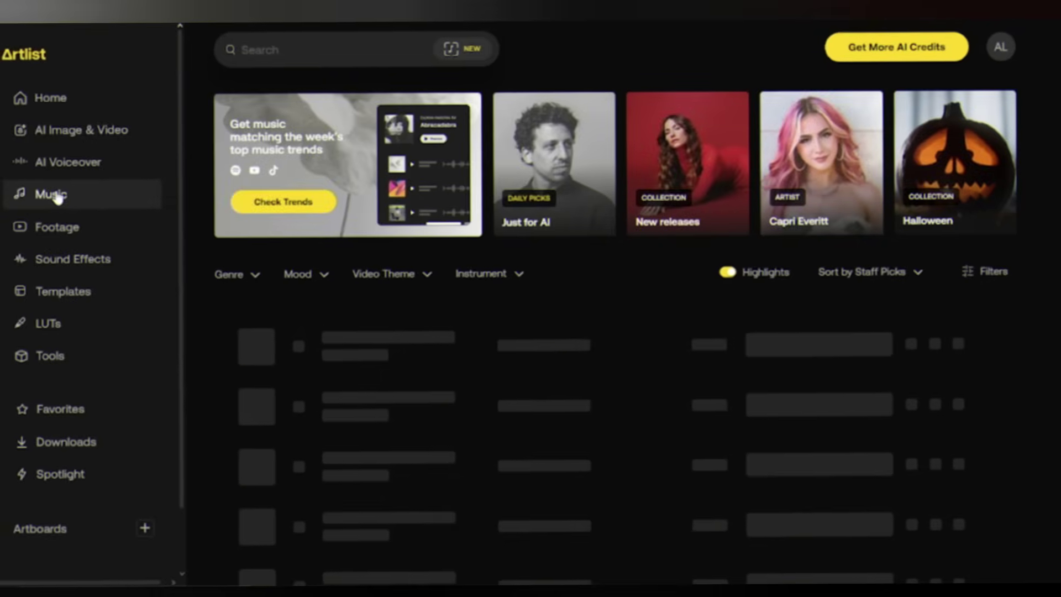
Search music for 'Japanese street ambiance' and play a track from the results
{"action": "left_click", "coordinate": [496, 54]}
{"action": "type", "text": "Japanese street ambiance"}
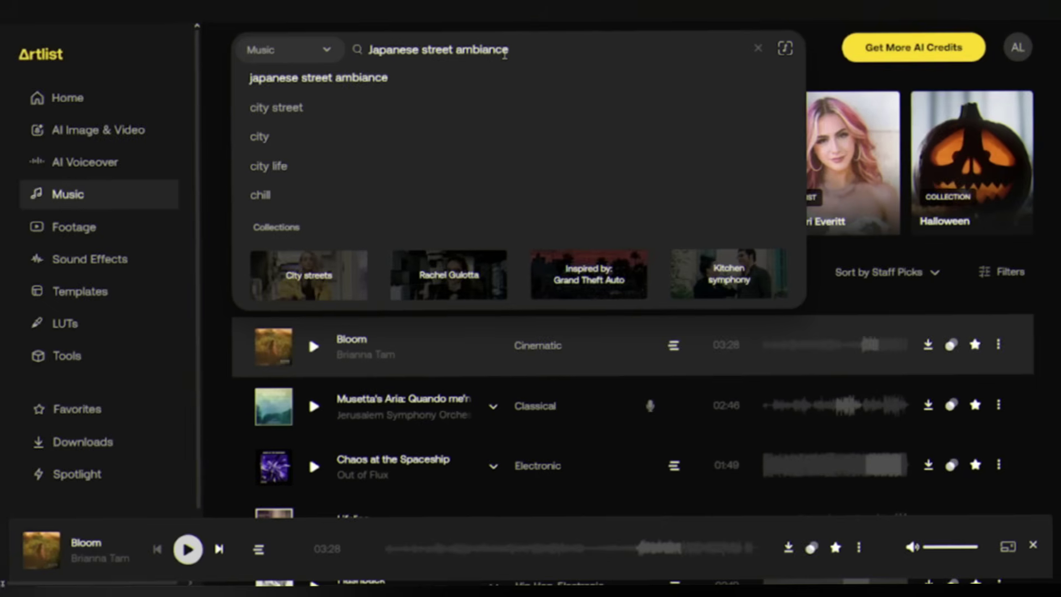
{"action": "key", "text": "Return"}
{"action": "left_click", "coordinate": [312, 195]}
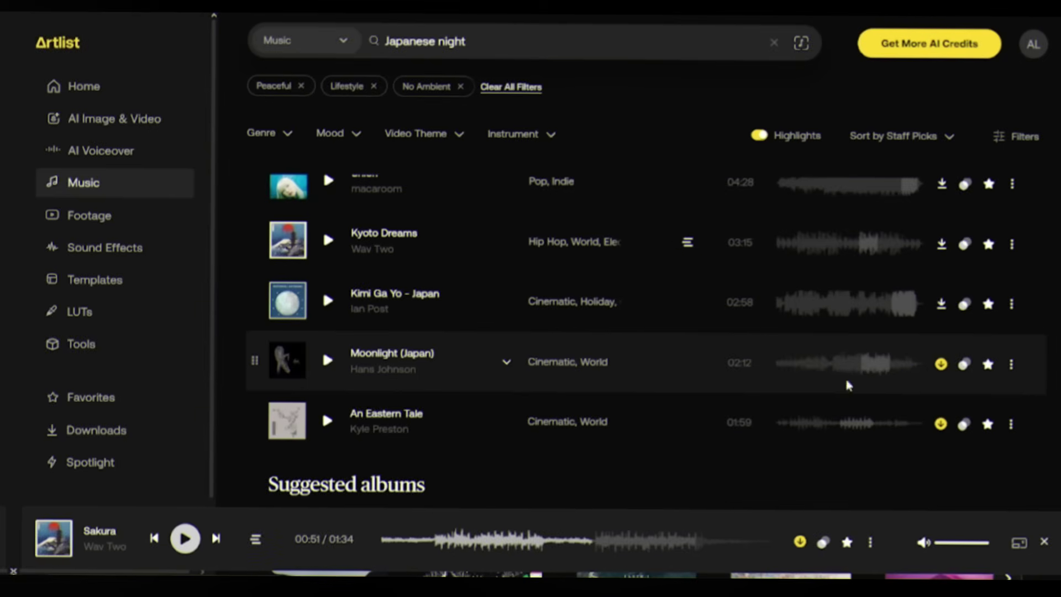
Create artboard 'japan' with the Moonlight (Japan) track and street video, then open it
{"action": "left_click", "coordinate": [1012, 366]}
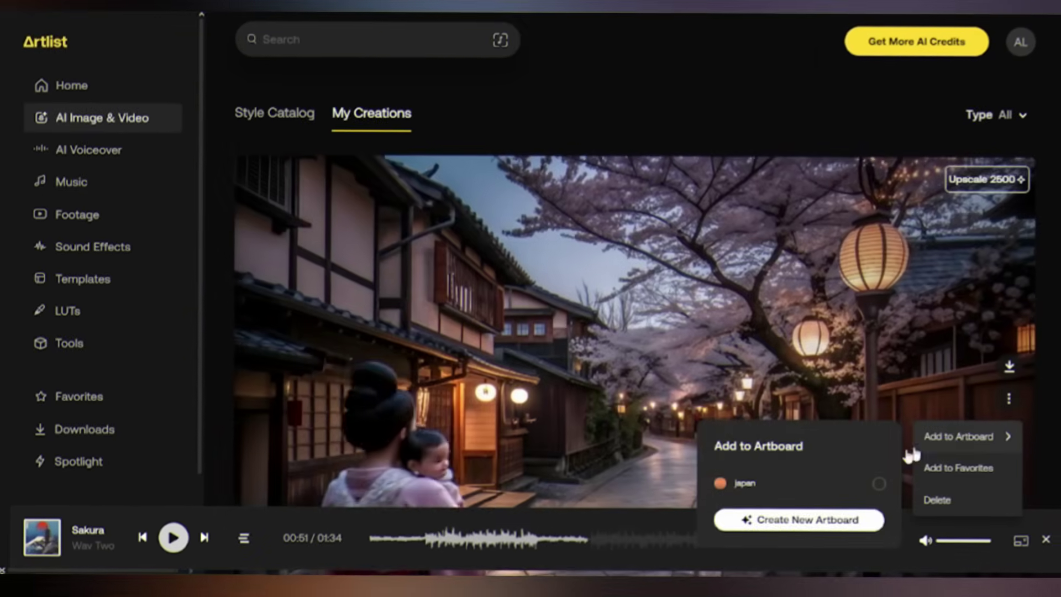
{"action": "left_click", "coordinate": [881, 481]}
{"action": "left_click", "coordinate": [882, 482]}
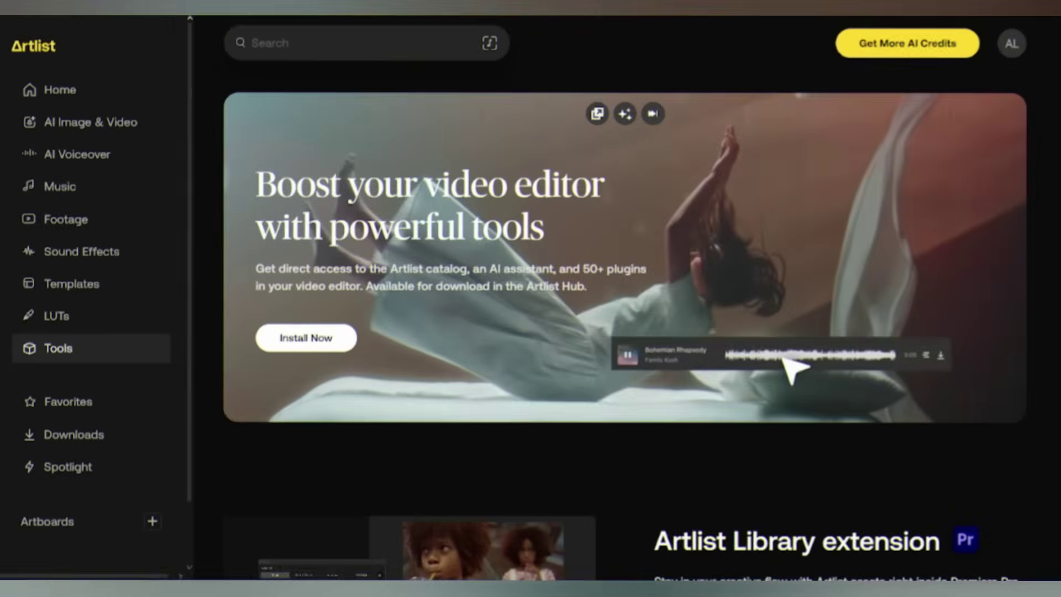
Generate the glowing jellyfish underwater clip and close the bottom music player
{"action": "scroll", "coordinate": [641, 332], "scroll_direction": "down", "scroll_amount": 5}
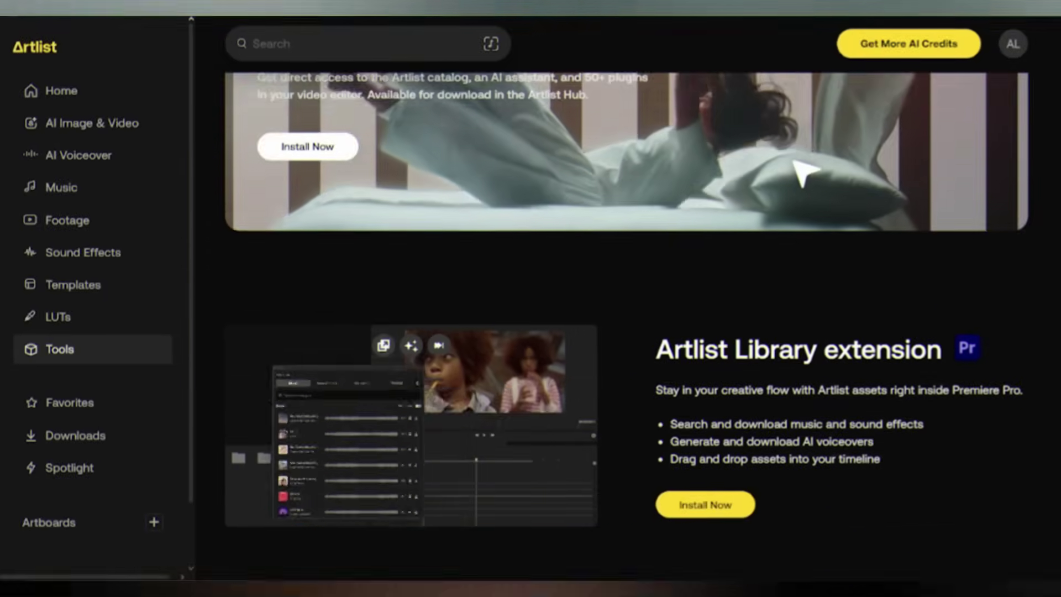
{"action": "scroll", "coordinate": [345, 407], "scroll_direction": "down", "scroll_amount": 10}
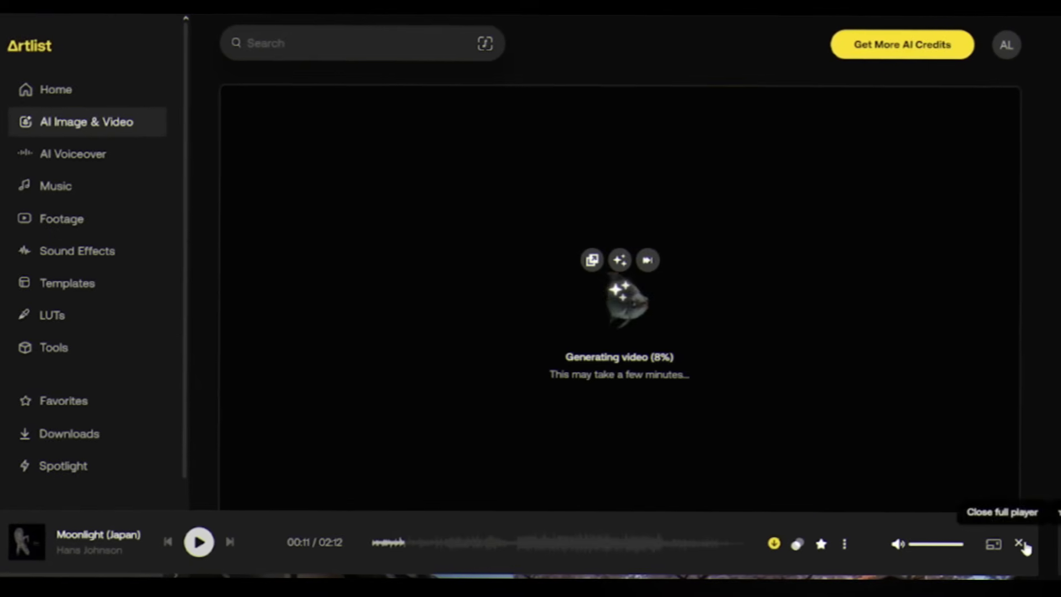
{"action": "left_click", "coordinate": [1019, 544]}
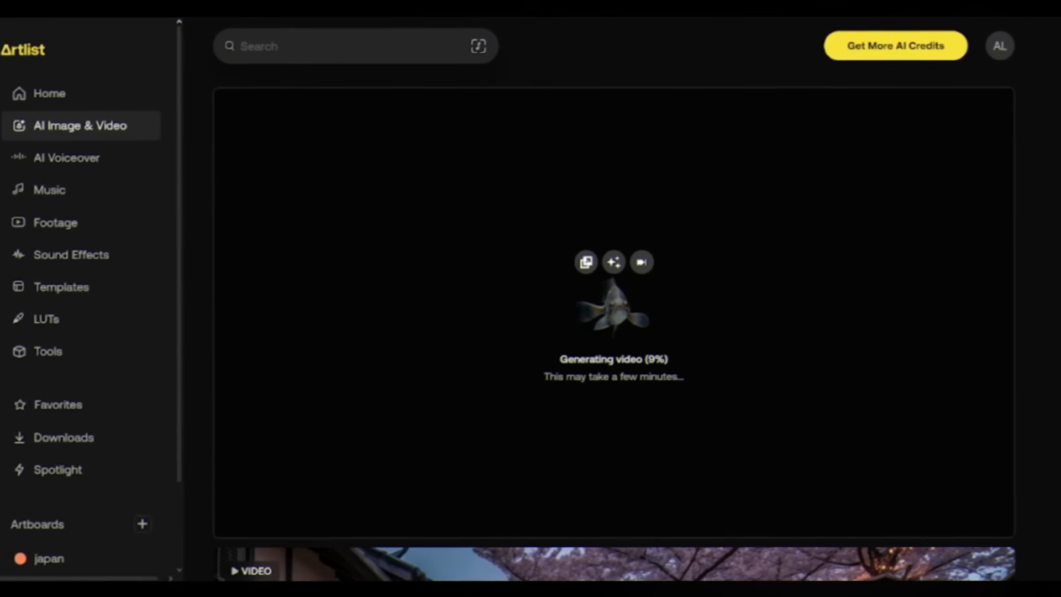
{"action": "scroll", "coordinate": [617, 332], "scroll_direction": "up", "scroll_amount": 1}
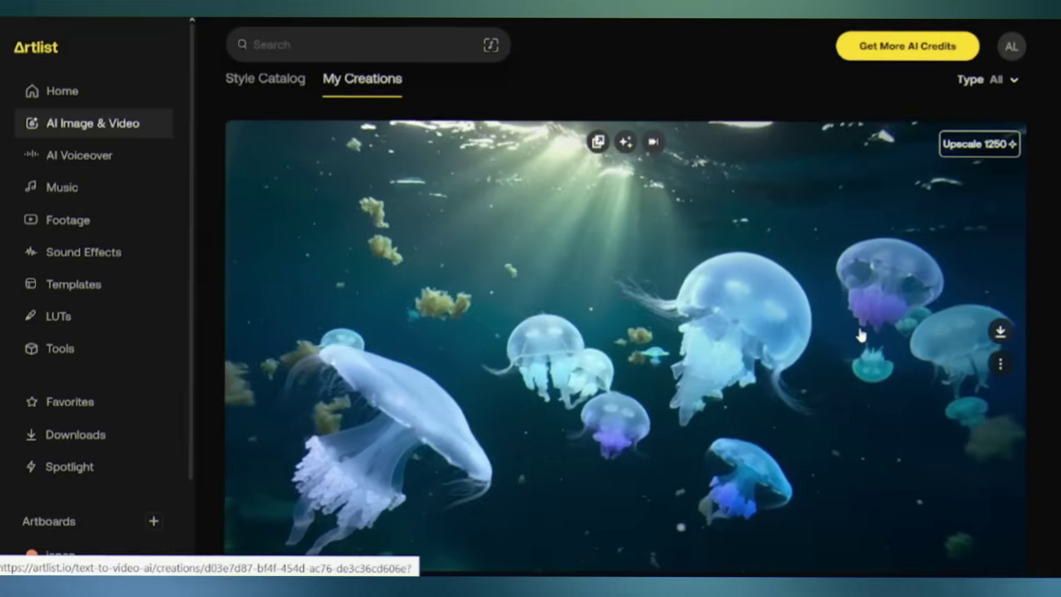
Open the jellyfish video's details
{"action": "left_click", "coordinate": [855, 346]}
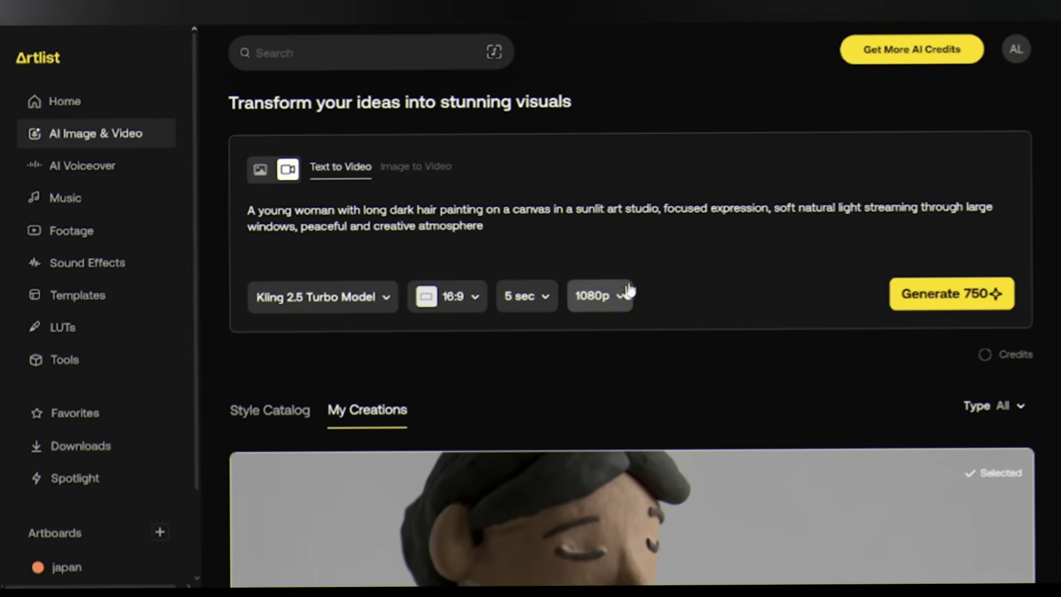
Replace the painter prompt with a longer cinematic version and generate the video for 750 credits
{"action": "left_click_drag", "start_coordinate": [502, 232], "coordinate": [261, 210]}
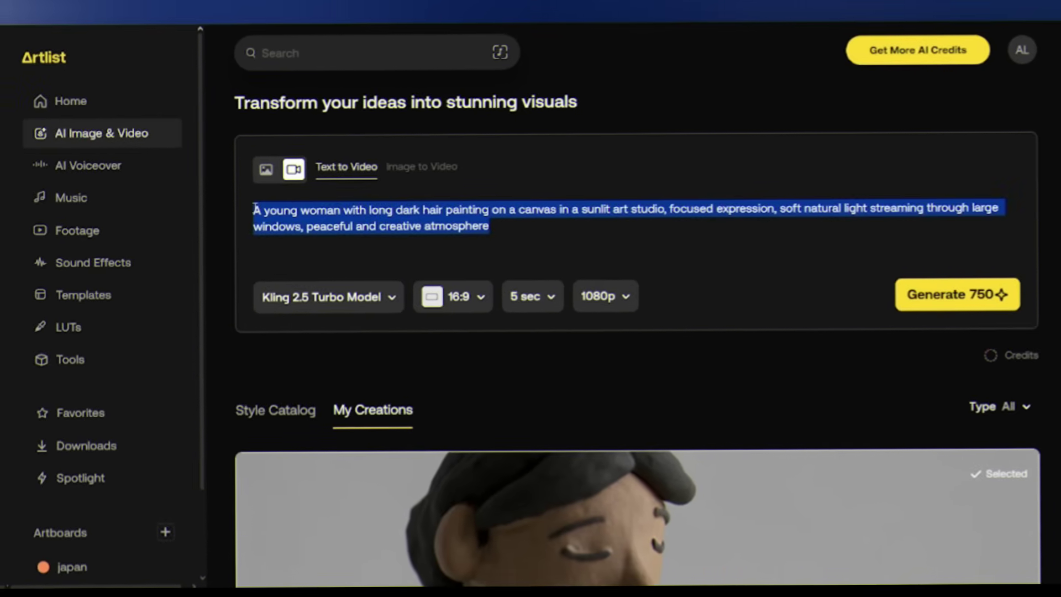
{"action": "key", "text": "ctrl+v"}
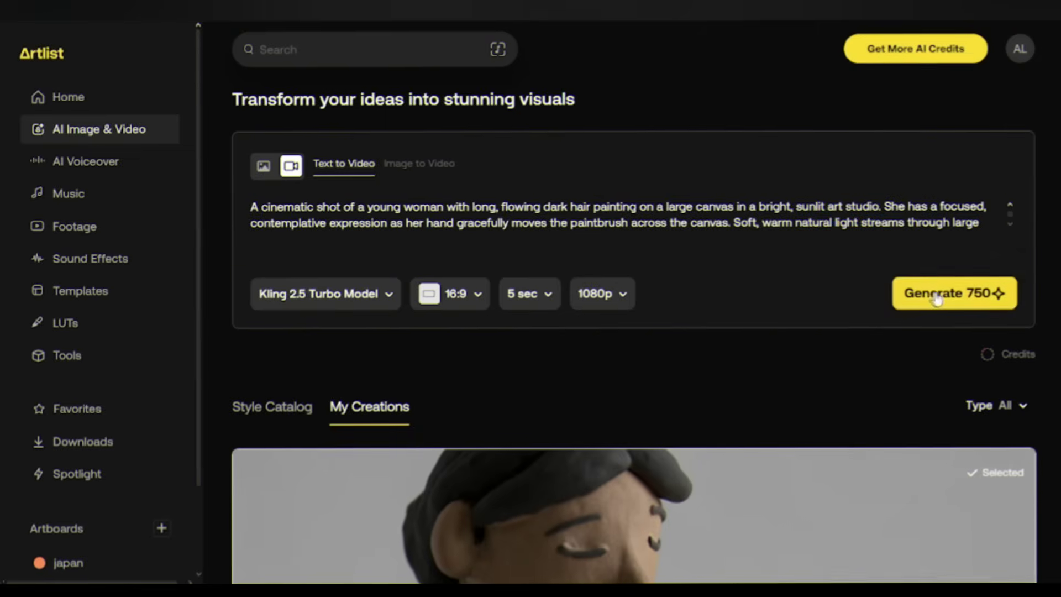
{"action": "left_click", "coordinate": [1007, 285]}
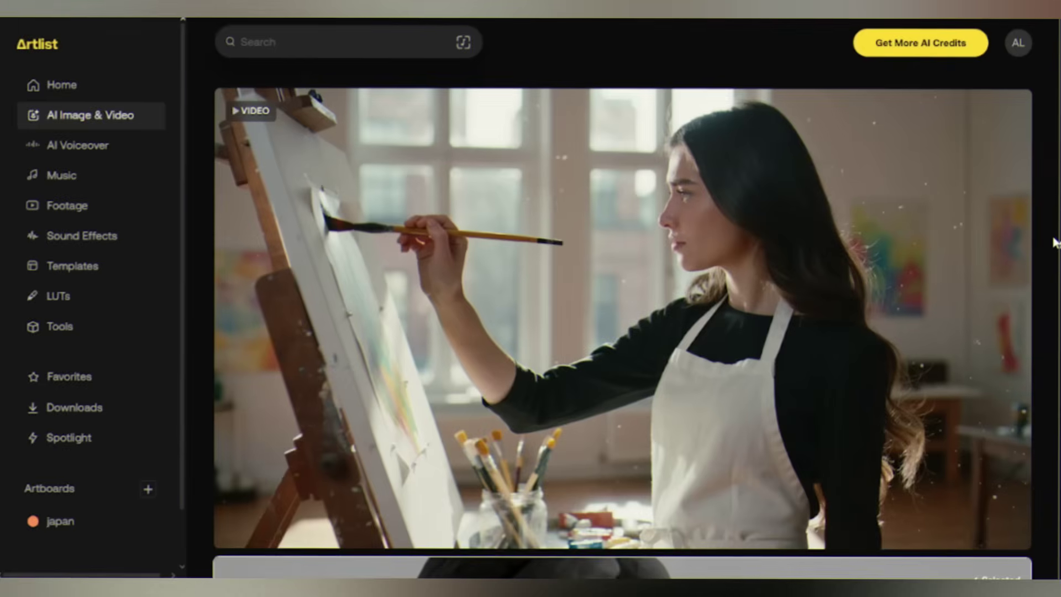
{"action": "scroll", "coordinate": [746, 343], "scroll_direction": "up", "scroll_amount": 1}
{"action": "scroll", "coordinate": [742, 367], "scroll_direction": "down", "scroll_amount": 1}
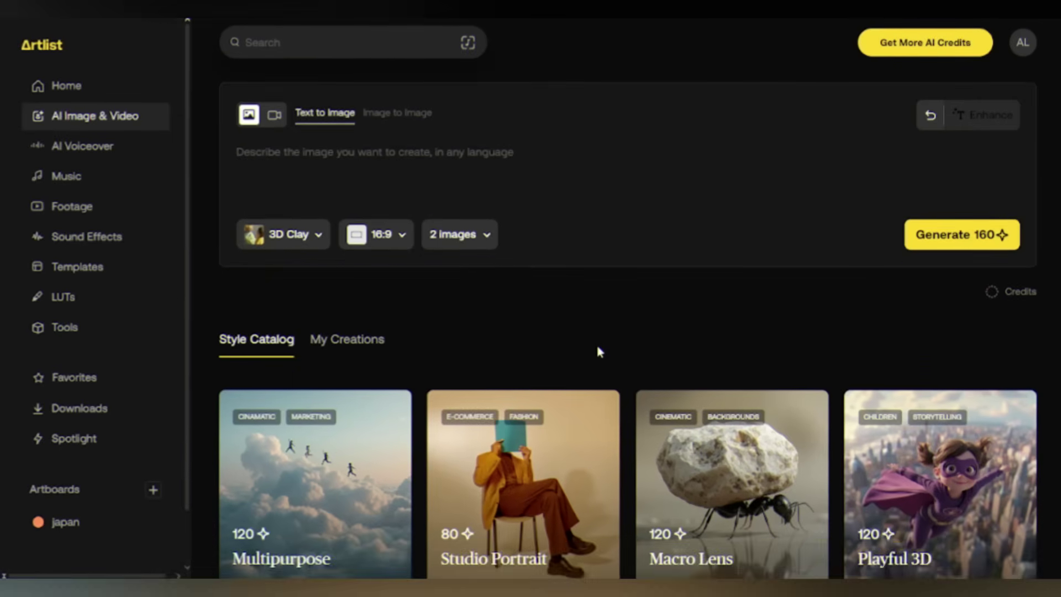
Apply the Modern Anime style from the Style Catalog and browse the generated mountain-warrior images
{"action": "scroll", "coordinate": [597, 351], "scroll_direction": "down", "scroll_amount": 6}
{"action": "scroll", "coordinate": [520, 359], "scroll_direction": "down", "scroll_amount": 4}
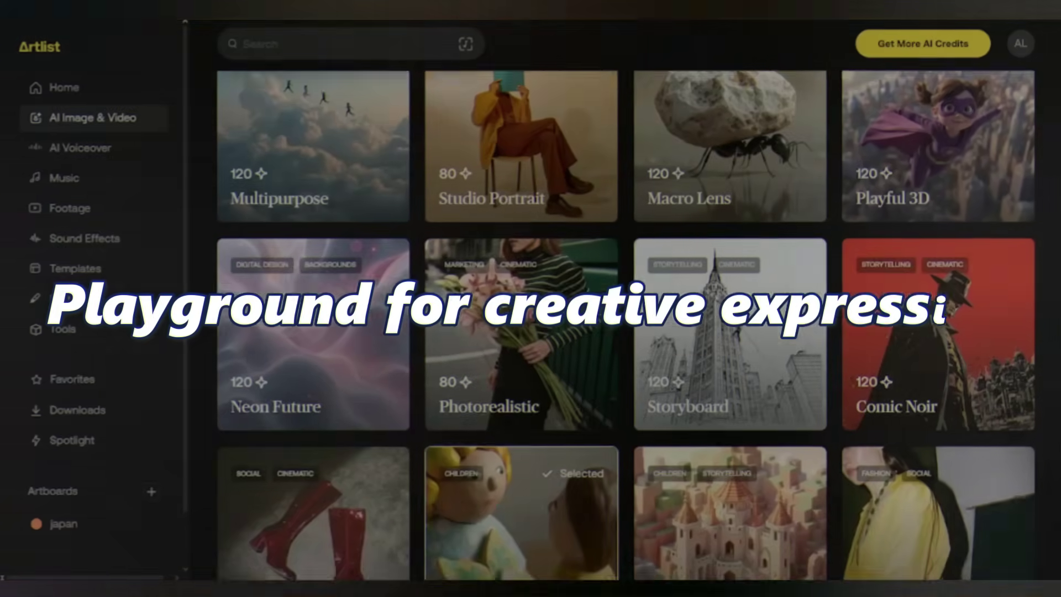
{"action": "scroll", "coordinate": [282, 417], "scroll_direction": "down", "scroll_amount": 7}
{"action": "left_click", "coordinate": [282, 412]}
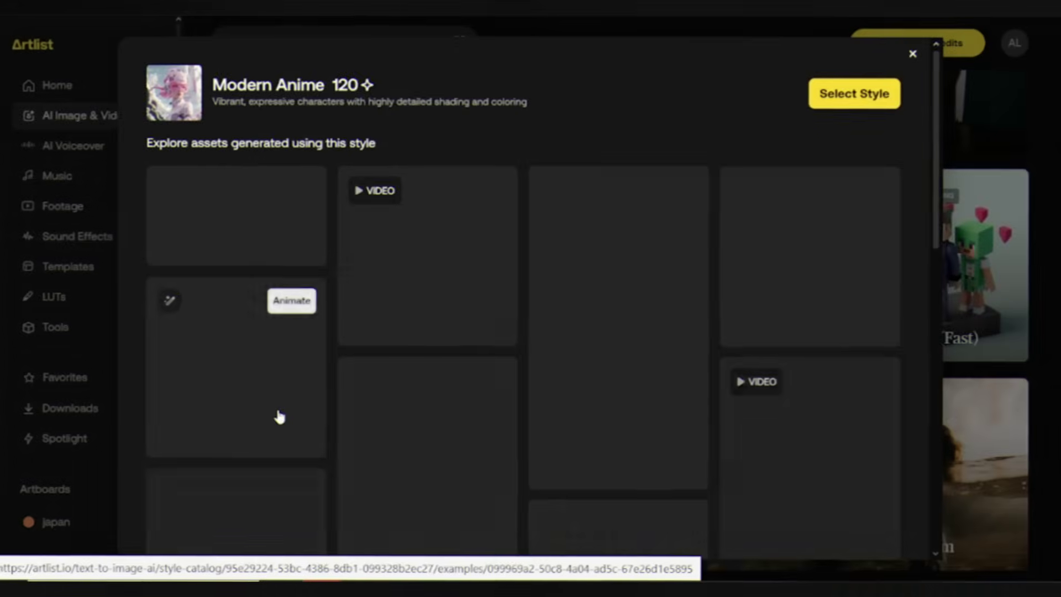
{"action": "left_click", "coordinate": [852, 95]}
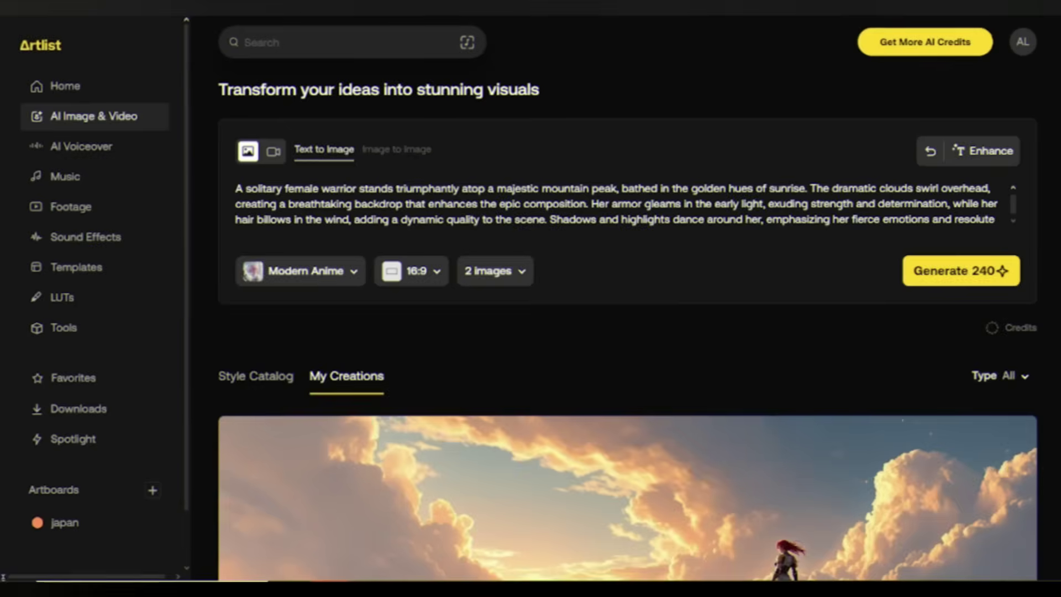
{"action": "scroll", "coordinate": [636, 332], "scroll_direction": "down", "scroll_amount": 6}
{"action": "scroll", "coordinate": [636, 332], "scroll_direction": "down", "scroll_amount": 12}
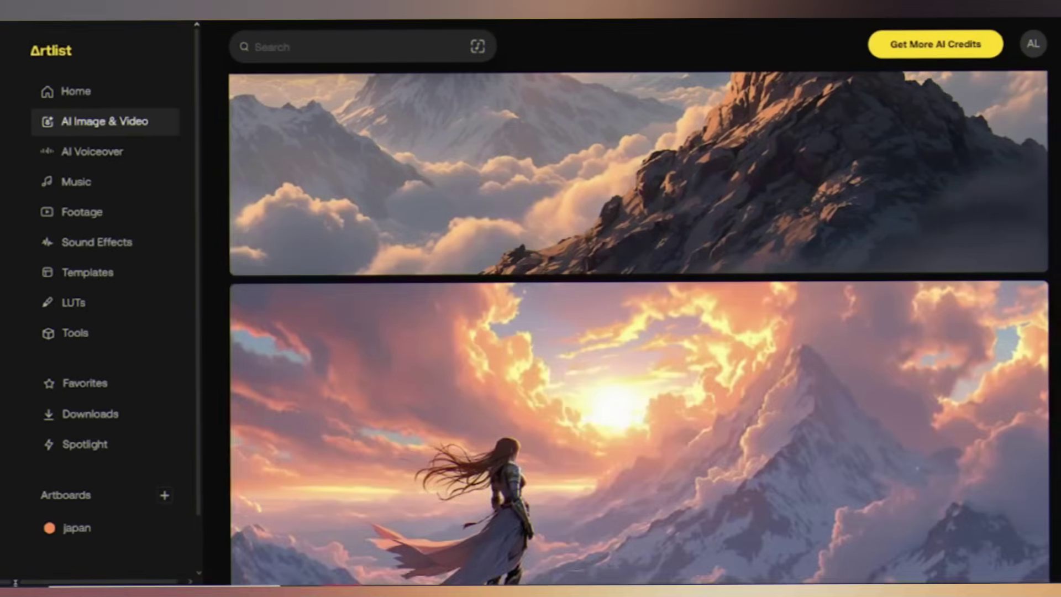
{"action": "scroll", "coordinate": [995, 223], "scroll_direction": "down", "scroll_amount": 8}
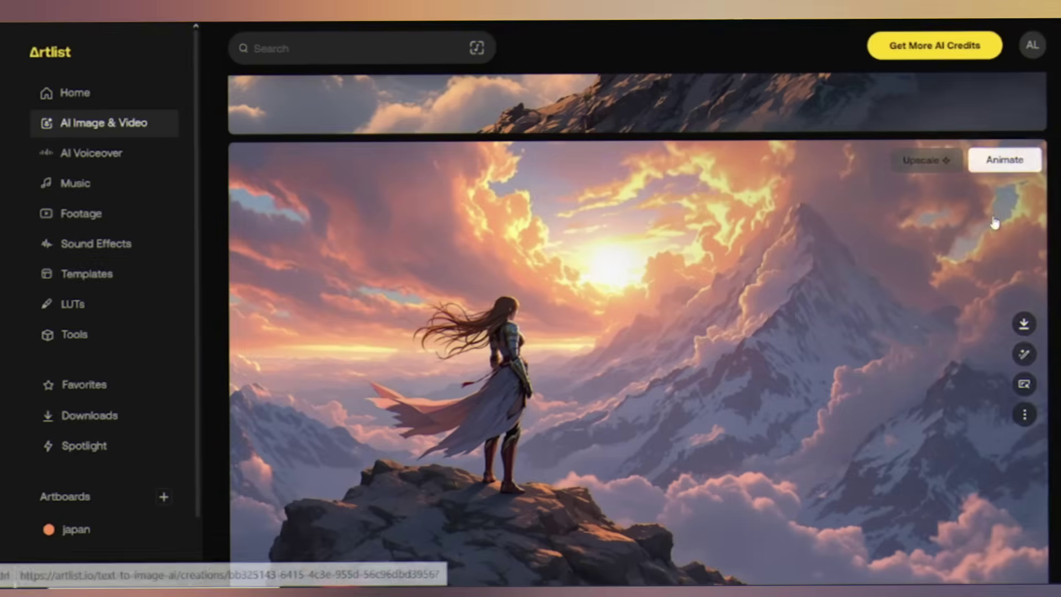
{"action": "scroll", "coordinate": [973, 210], "scroll_direction": "up", "scroll_amount": 15}
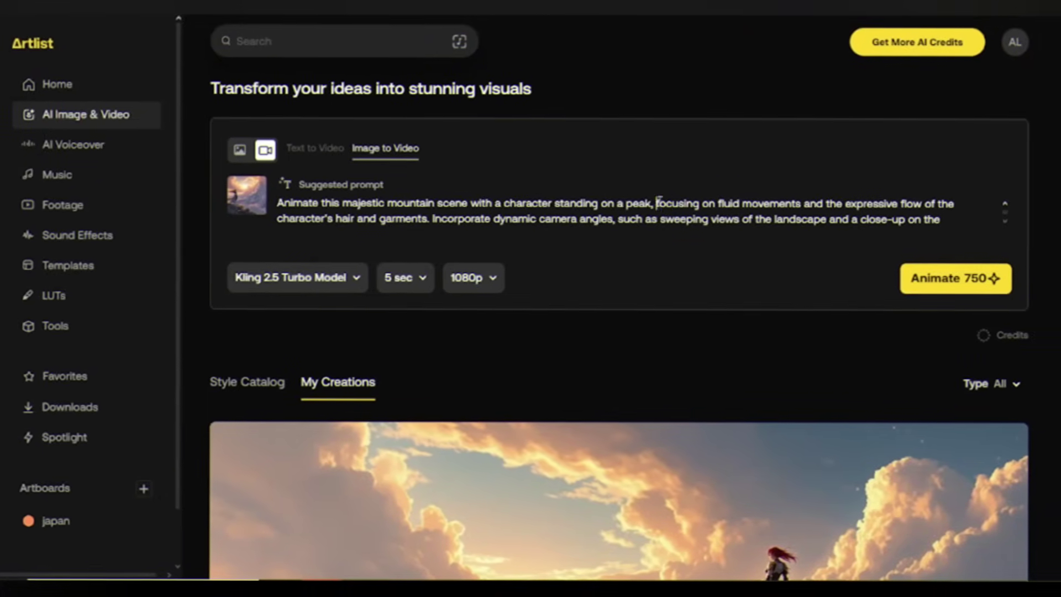
Animate the warrior-on-the-mountain image into a 5-second 1080p video for 750 credits
{"action": "left_click", "coordinate": [942, 289]}
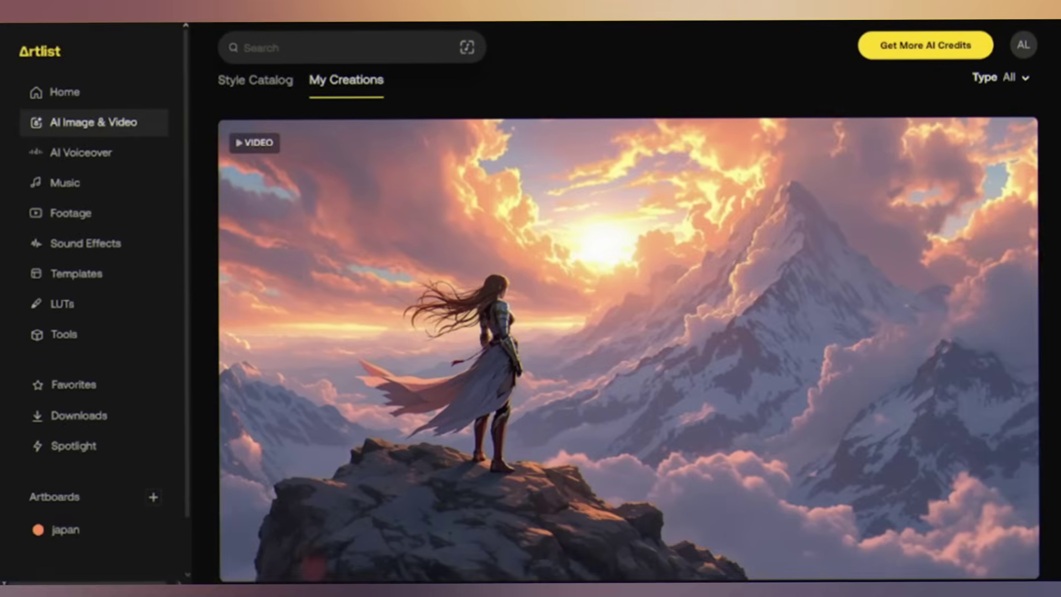
{"action": "mouse_move", "coordinate": [687, 542]}
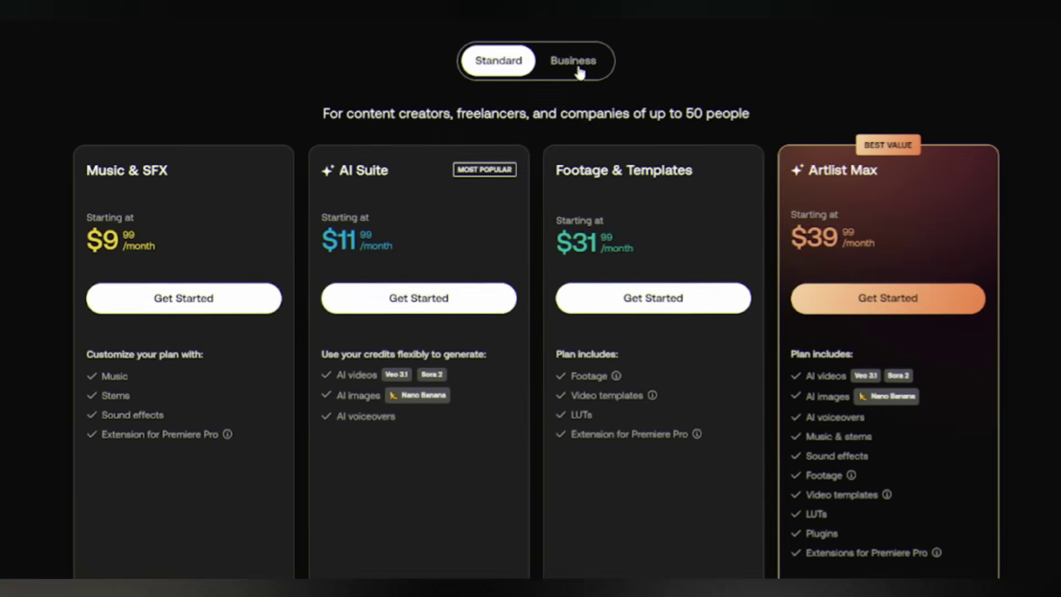
Switch the pricing page to Business to see the Contact Sales offering
{"action": "left_click", "coordinate": [579, 71]}
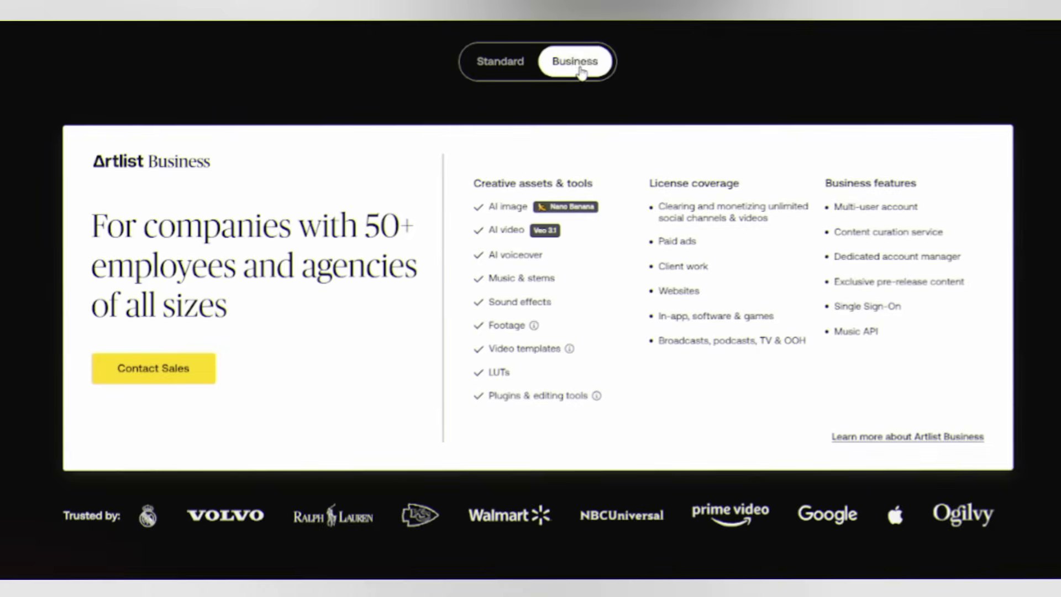